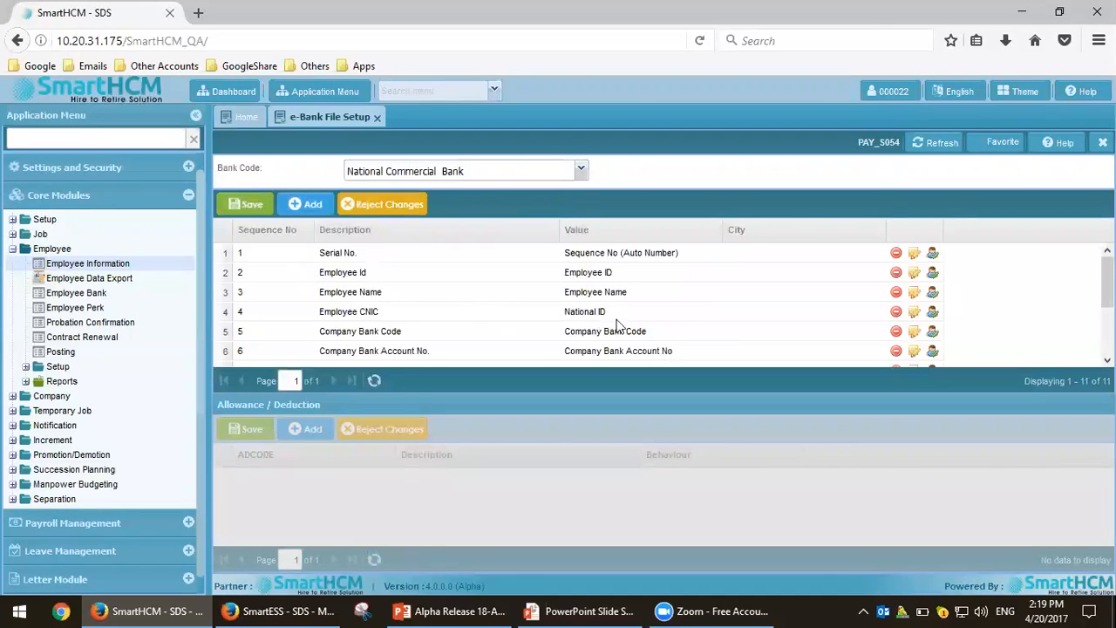
Review the Value options offered for a new National Commercial Bank row in e-Bank File Setup and discard the row
left_click(301, 204)
left_click(716, 258)
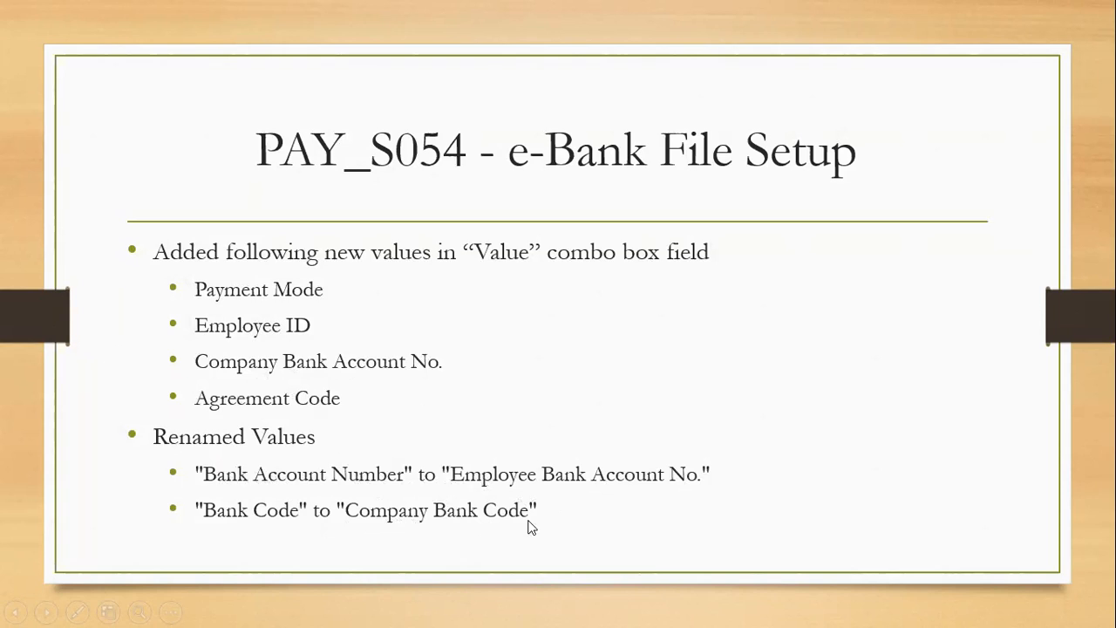
key("alt+Tab")
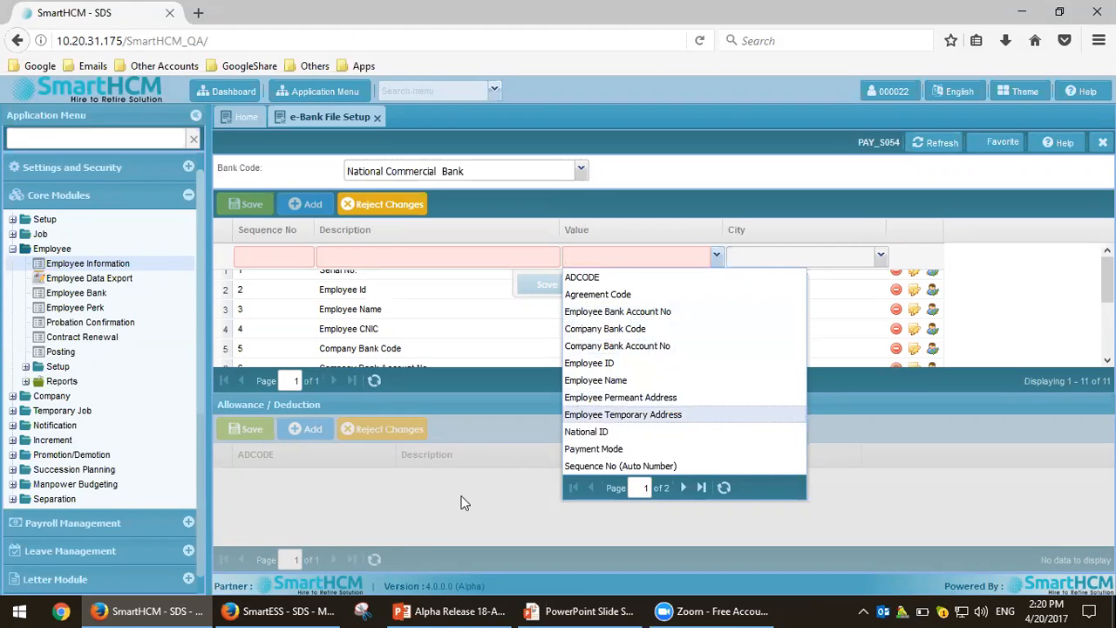
left_click(536, 293)
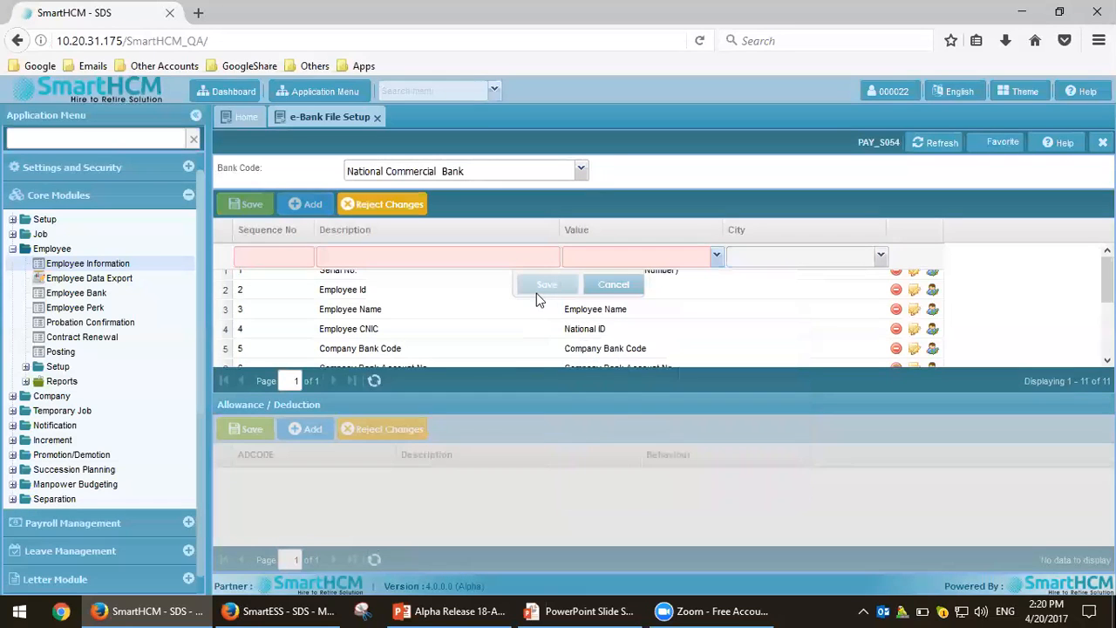
left_click(607, 286)
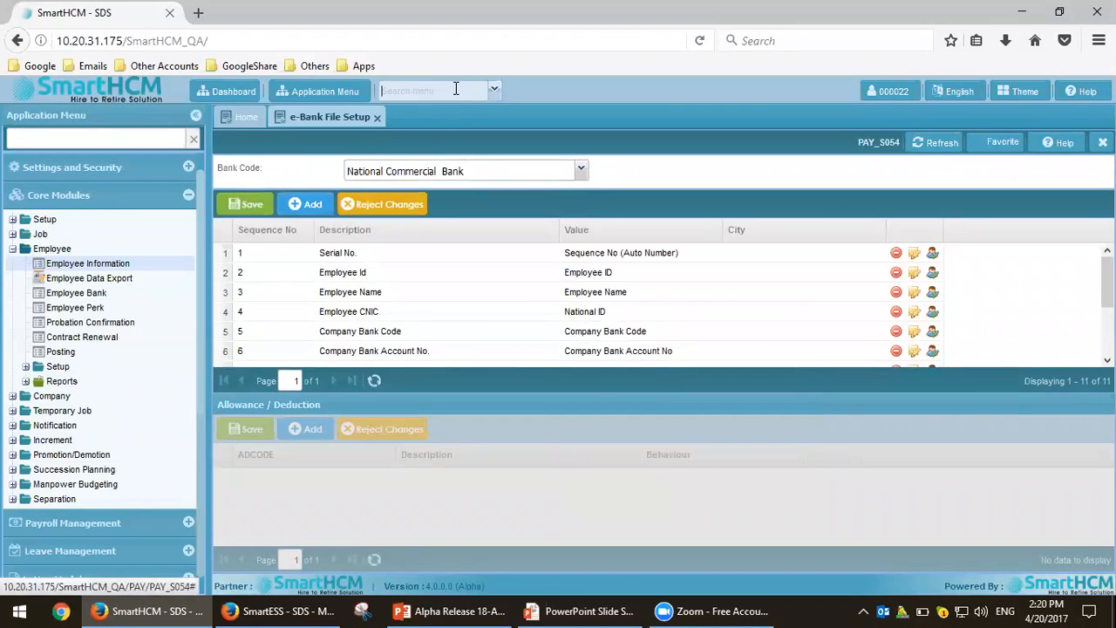
Find and open the e-Bank File Generation screen and the Employee Bank screen
type("e-bank")
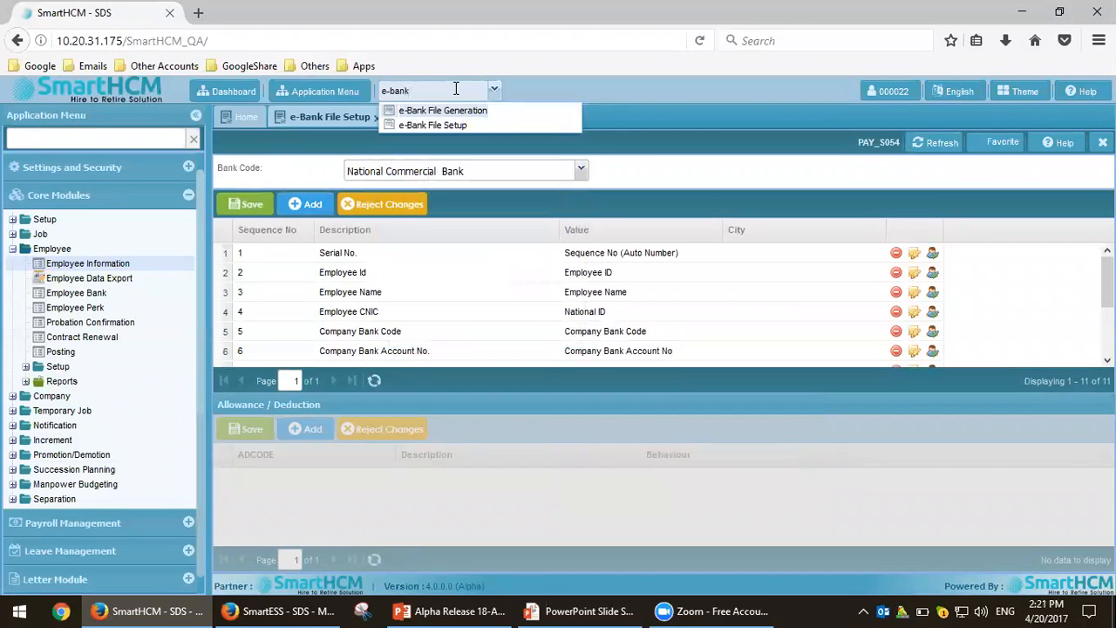
left_click(453, 112)
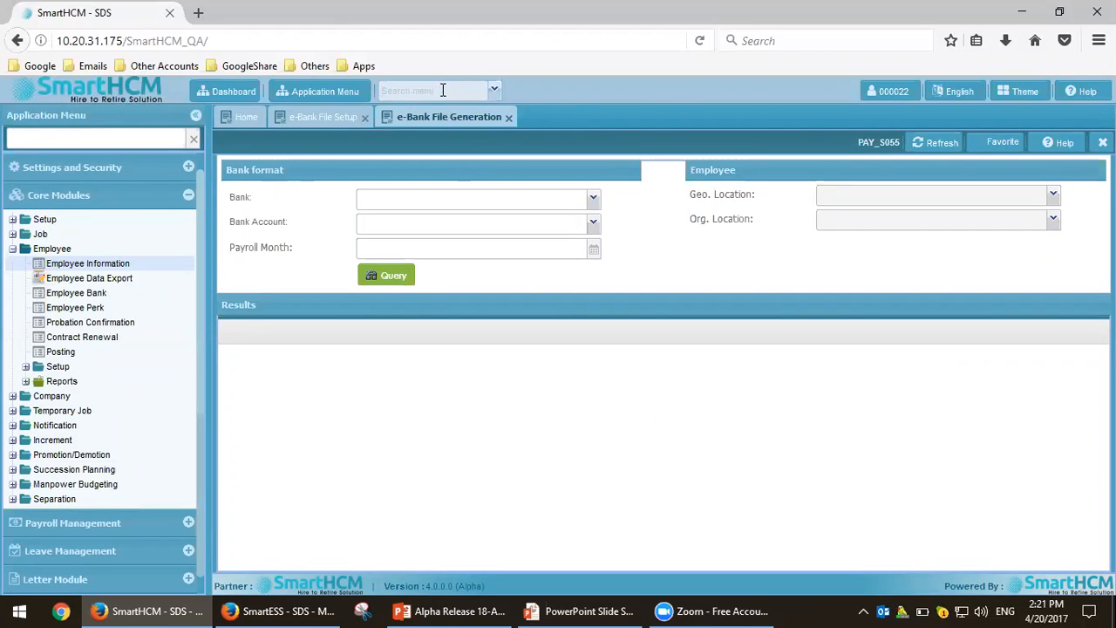
type("bank")
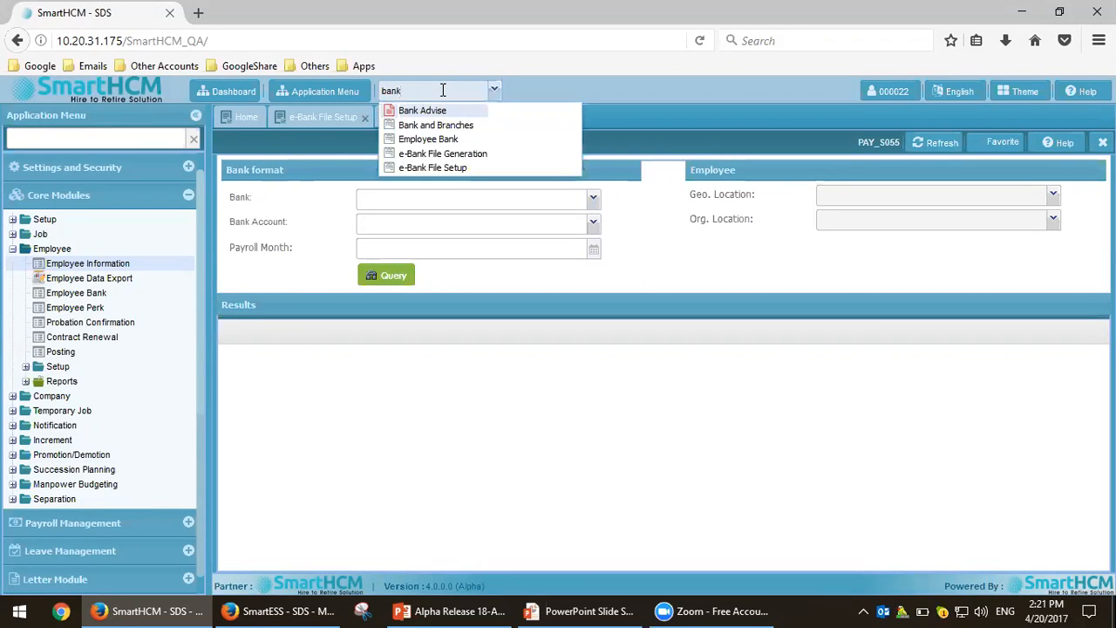
left_click(441, 152)
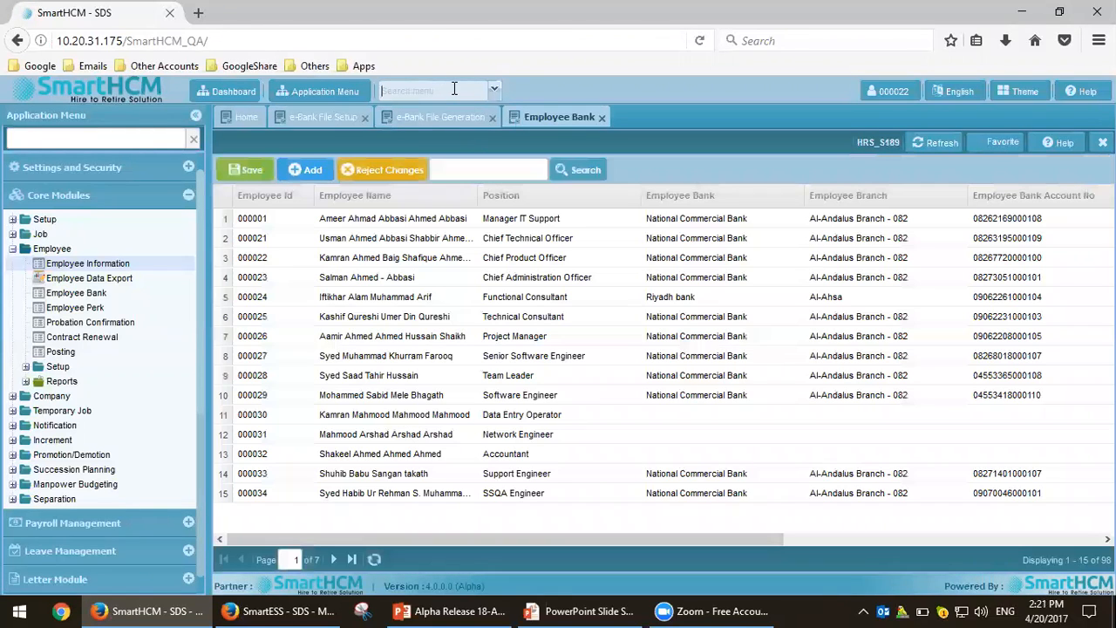
Find and open the Employee Information entry screen
left_click(454, 88)
type("employee inf")
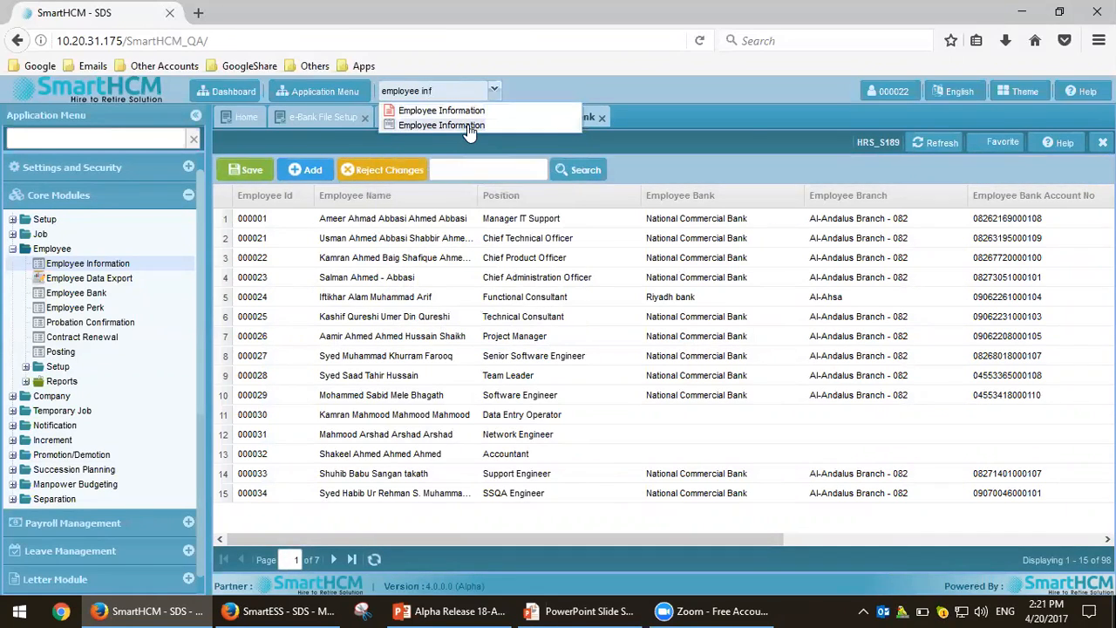
left_click(465, 124)
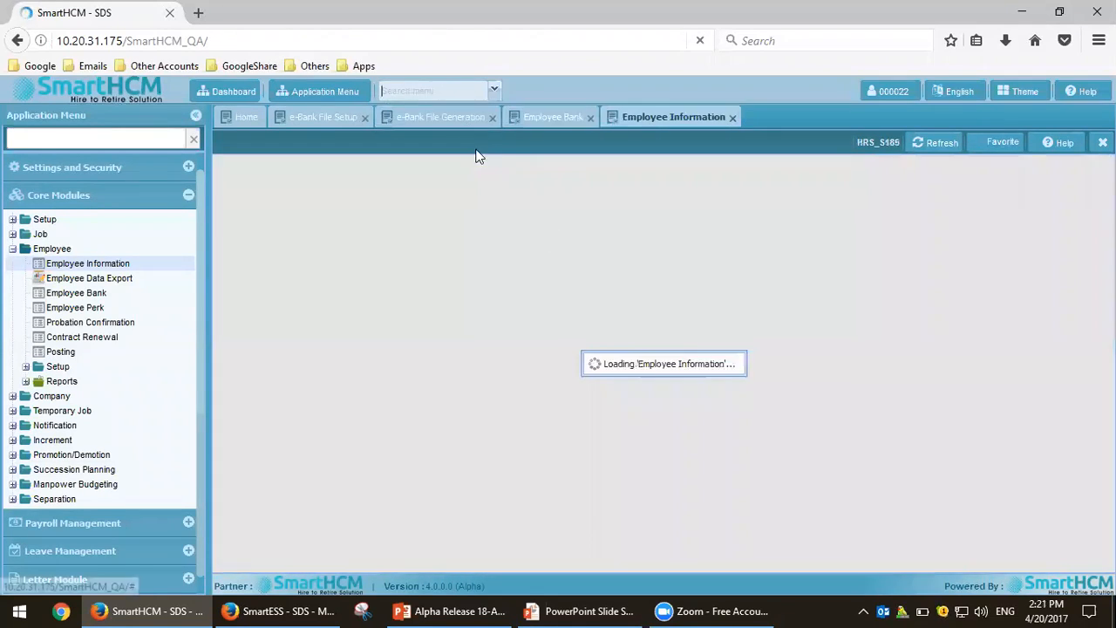
Examine the Company Bank and Company Account columns of the Employee Bank grid
left_click(544, 122)
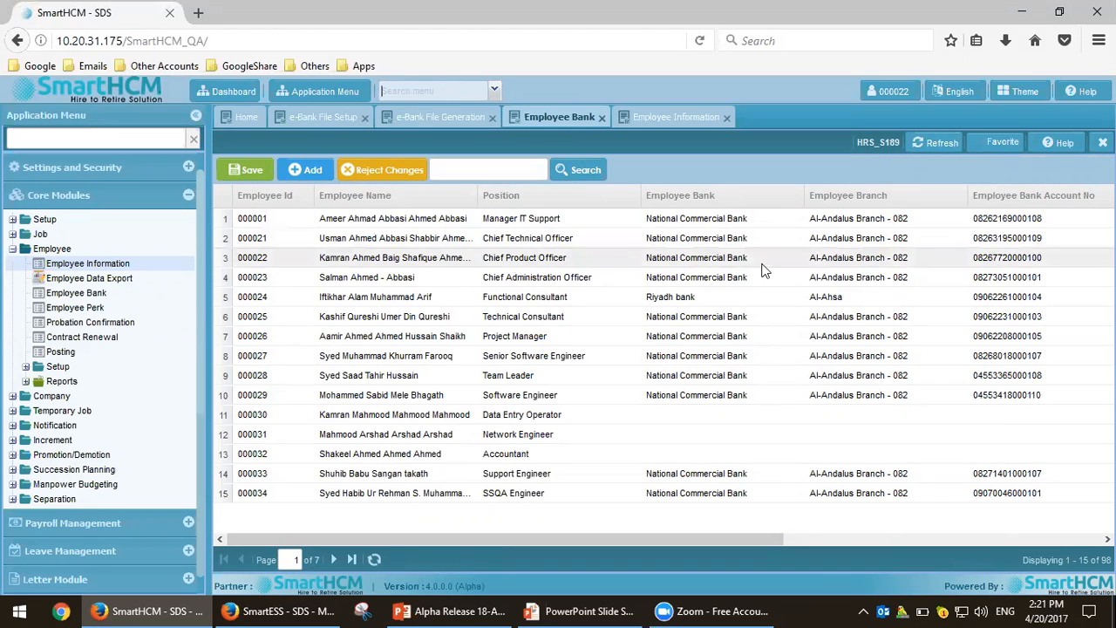
left_click_drag(727, 539, 1026, 535)
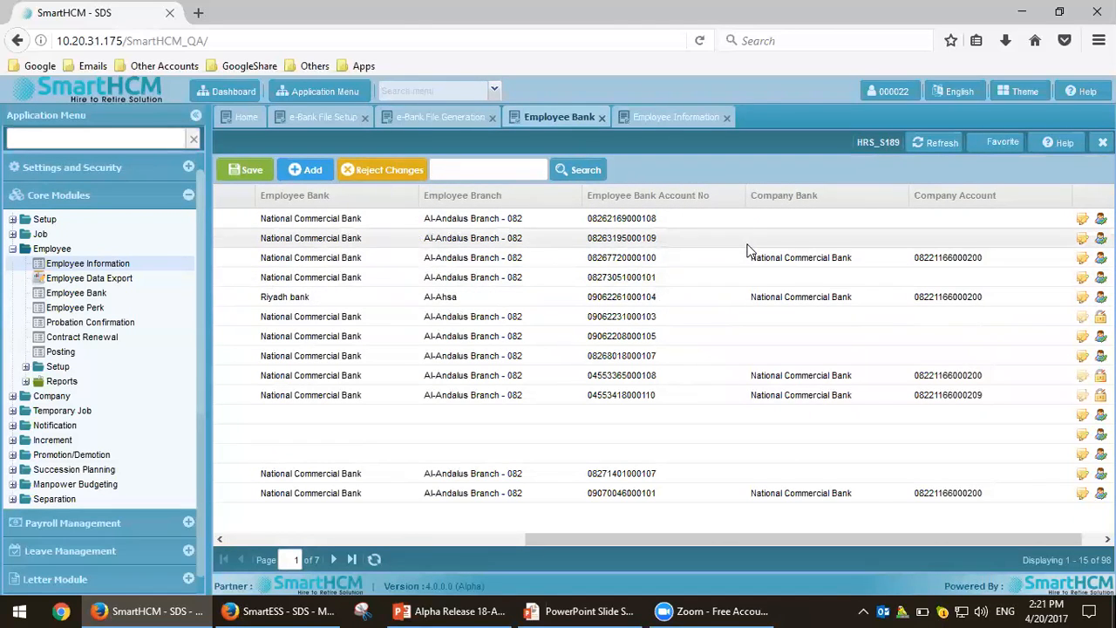
Load the Functional Consultant's record in Employee Information and view its Bank Details section
left_click(678, 122)
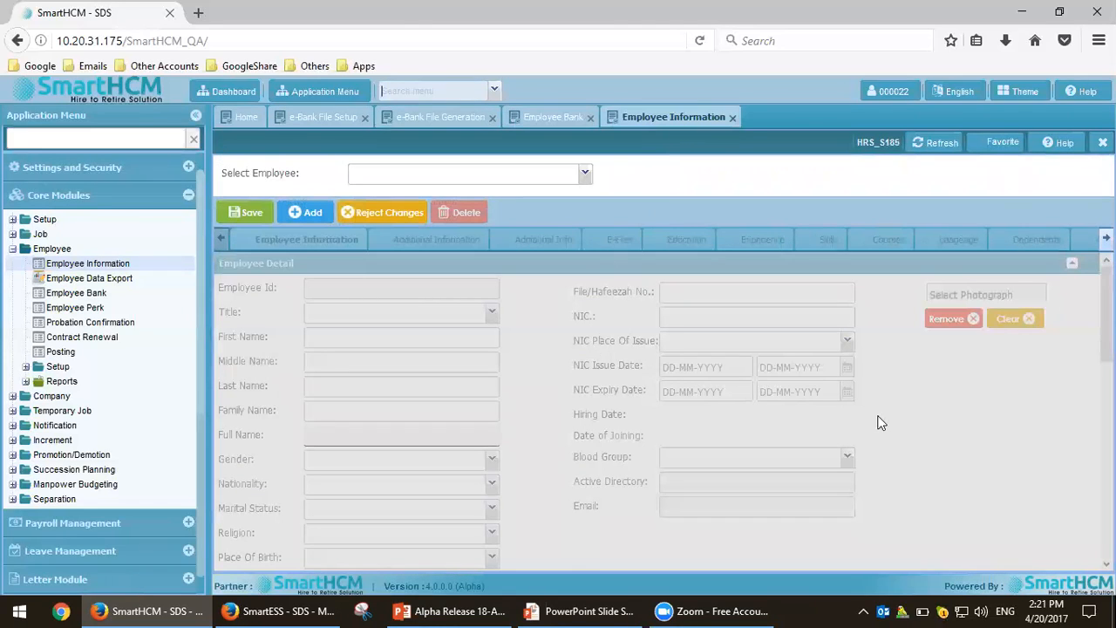
left_click(585, 173)
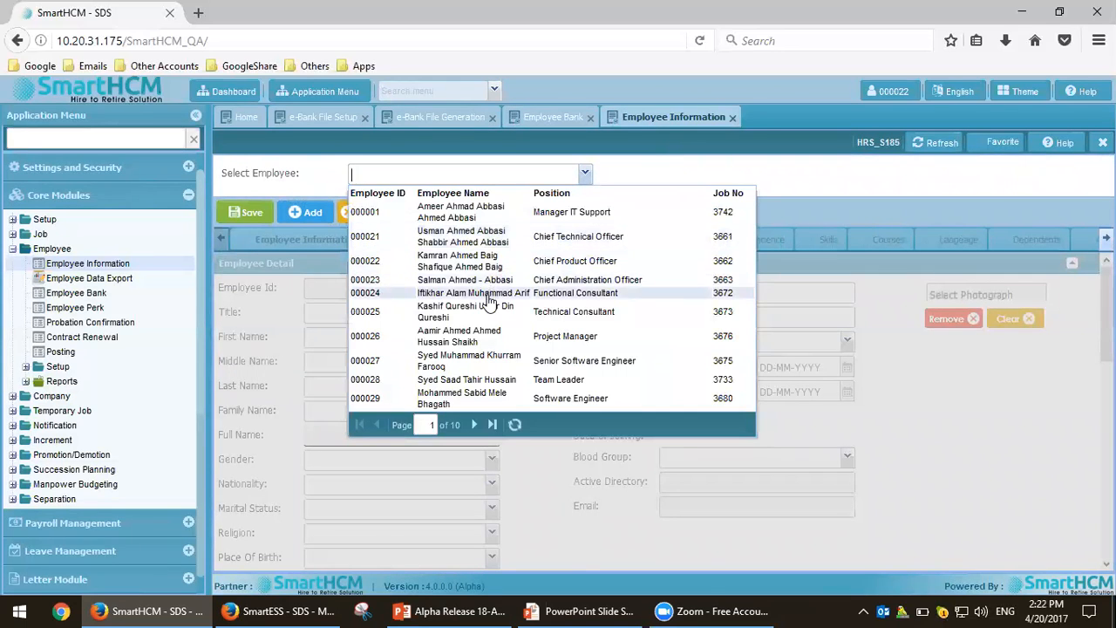
left_click(488, 293)
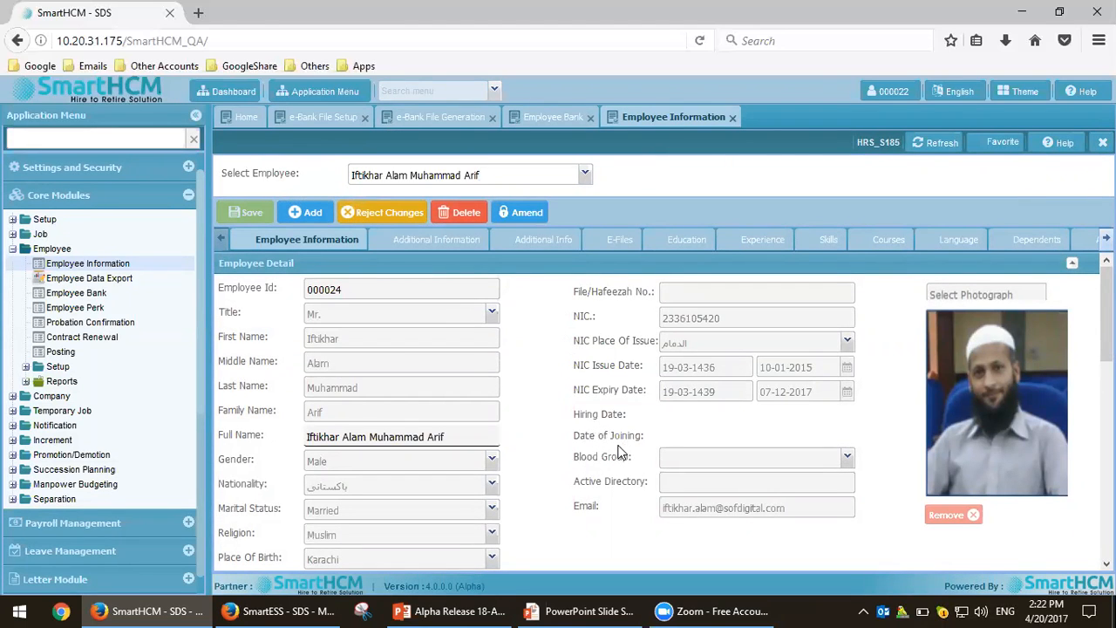
scroll(618, 453, "down", 6)
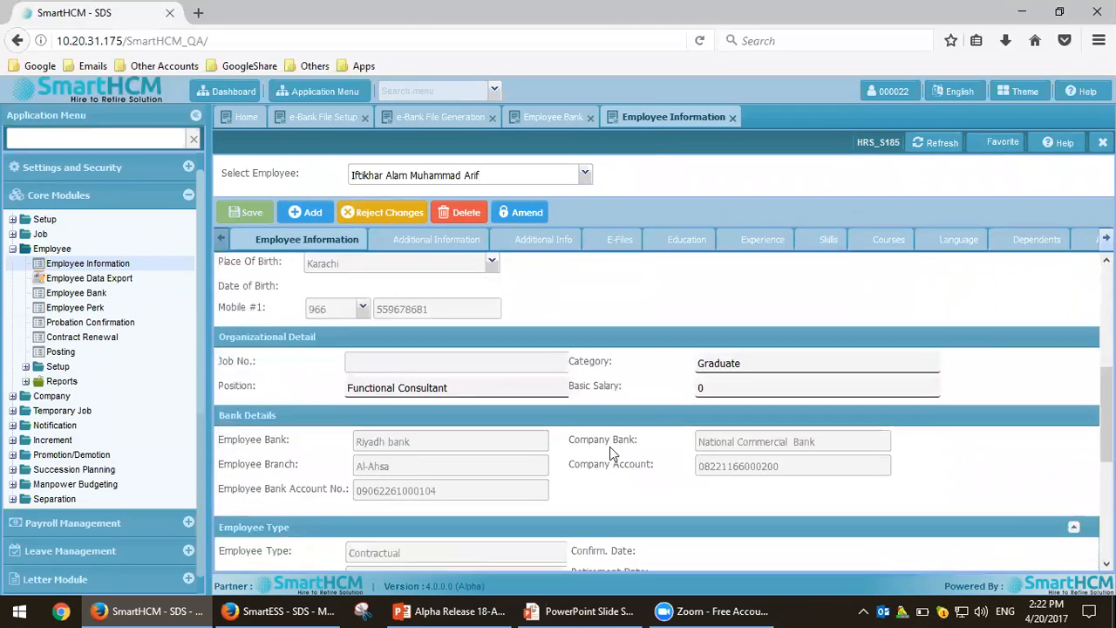
scroll(448, 427, "down", 2)
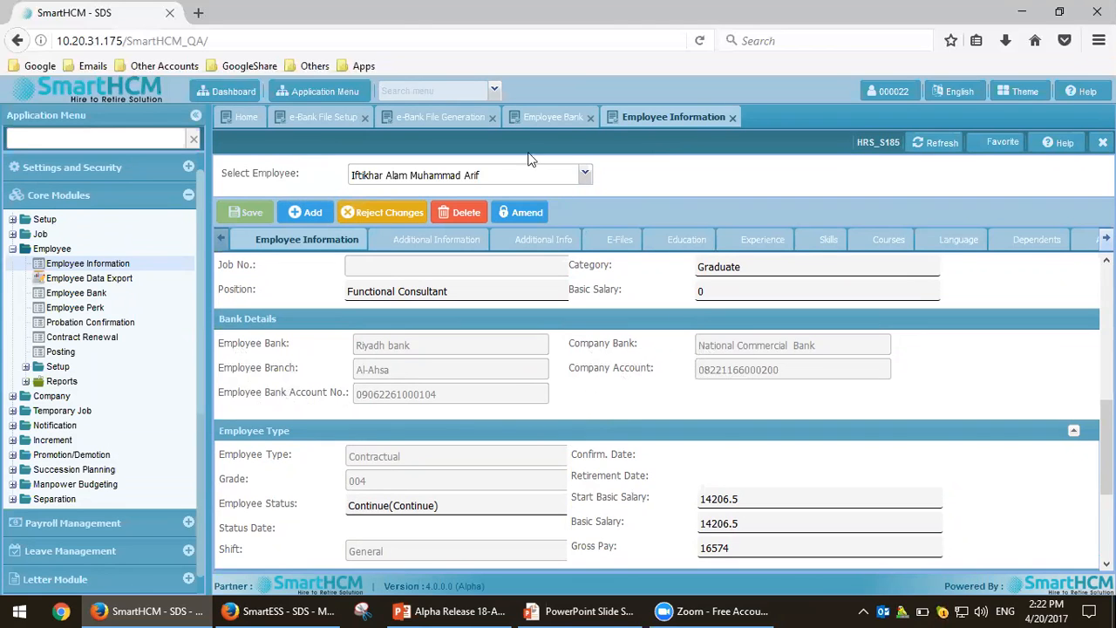
Compare the bank columns of the Employee Bank grid with the Bank Details section in Employee Information
left_click(540, 122)
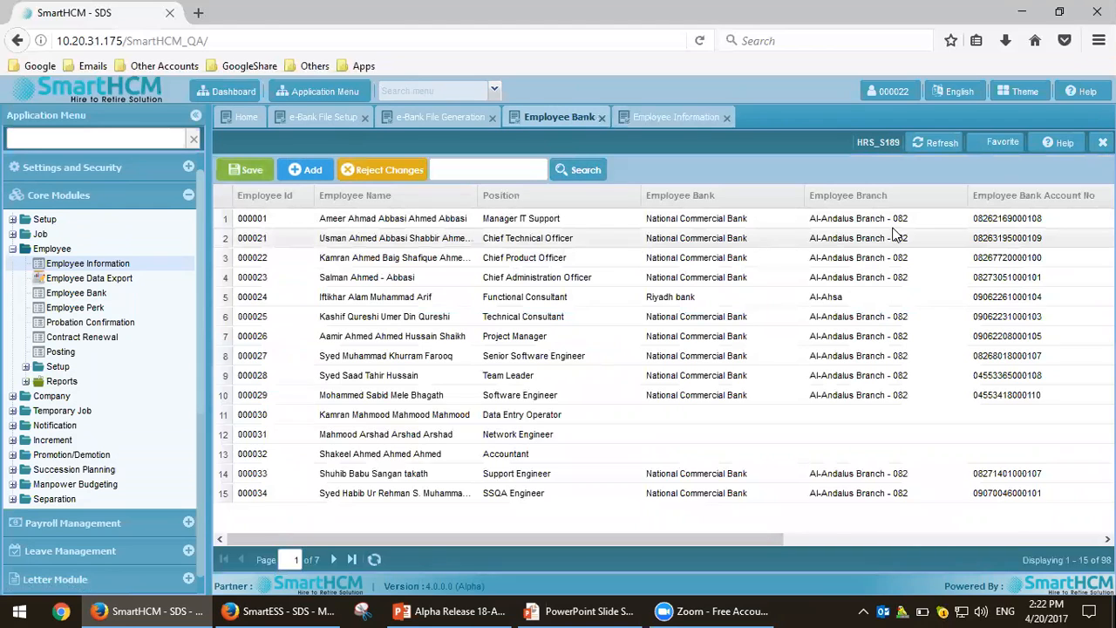
left_click(648, 123)
scroll(579, 381, "down", 5)
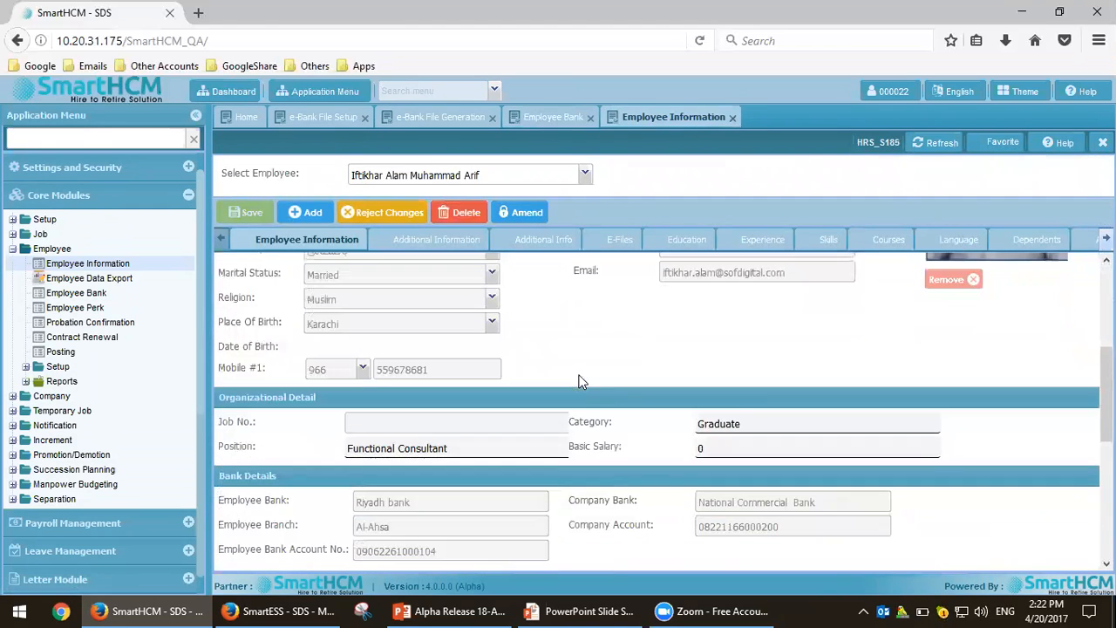
scroll(600, 401, "down", 3)
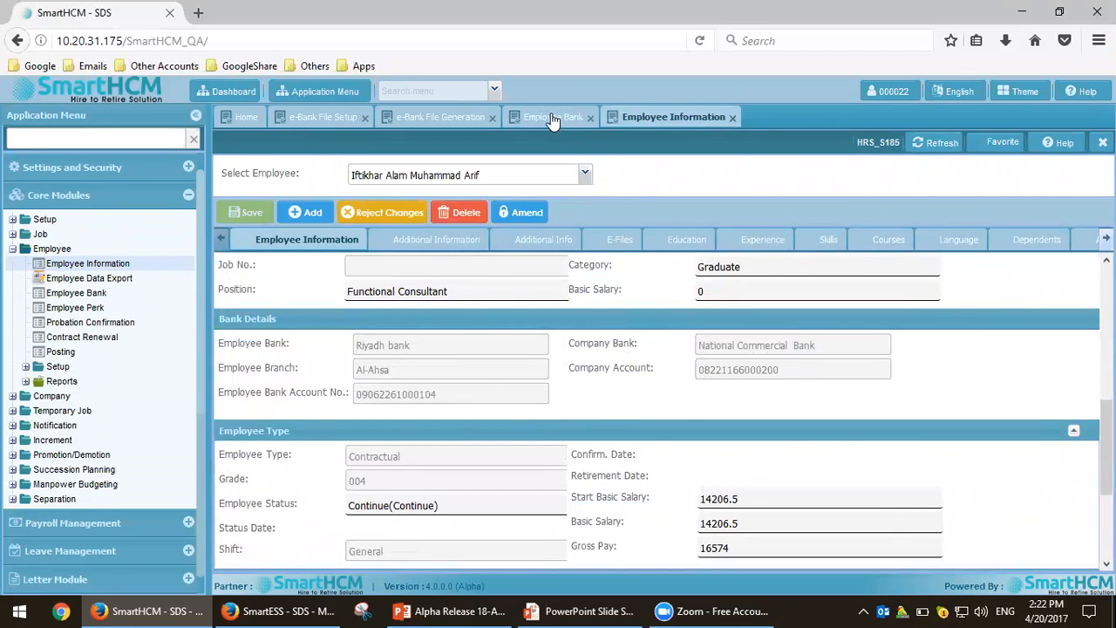
left_click(553, 119)
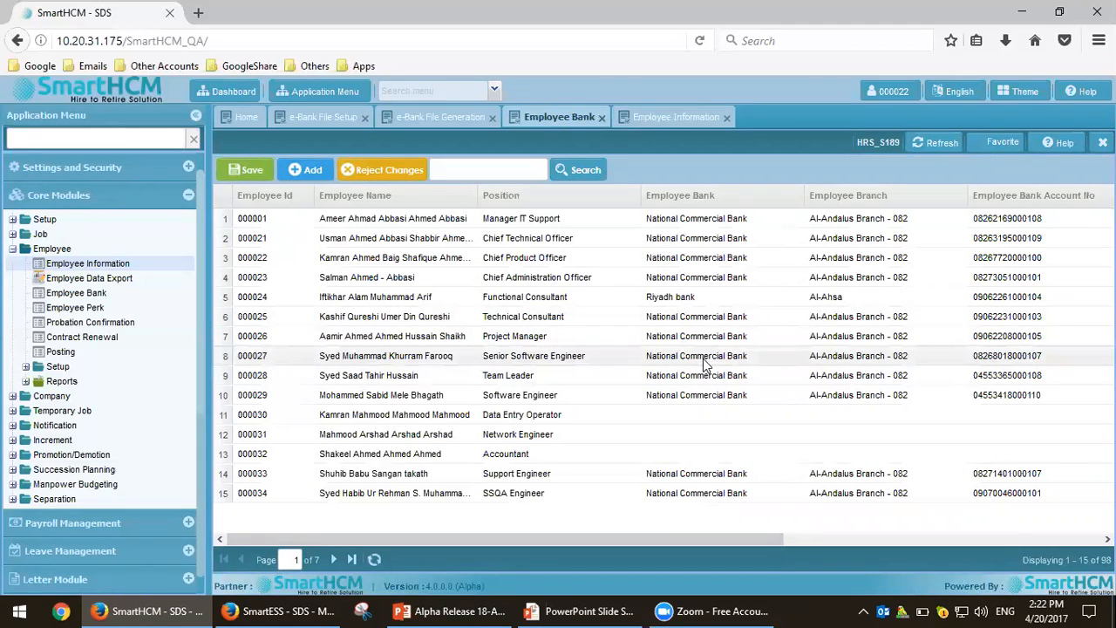
Bring up the e-Bank File Generation screen and advance the PowerPoint slideshow to the "PAY_S055 - e-Bank File Generation" slide
left_click(453, 127)
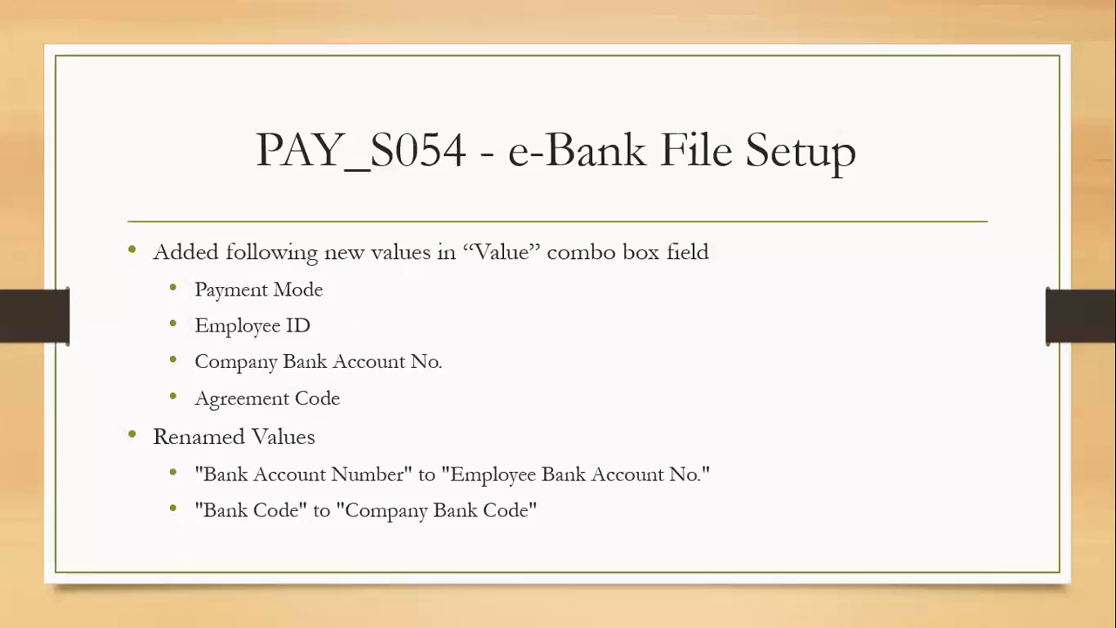
left_click(327, 370)
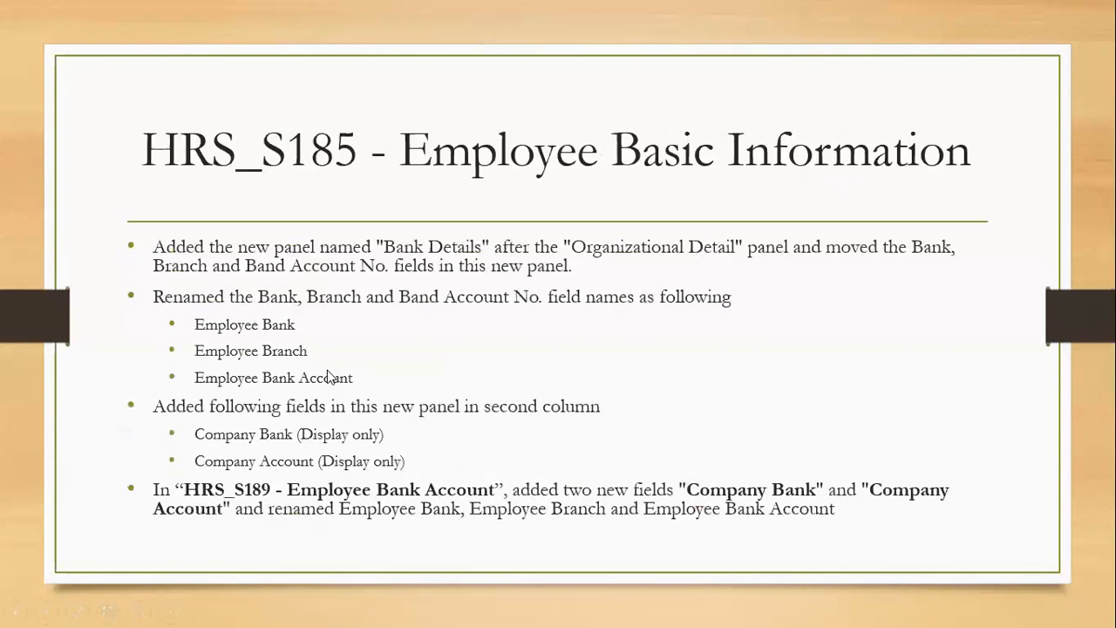
left_click(328, 371)
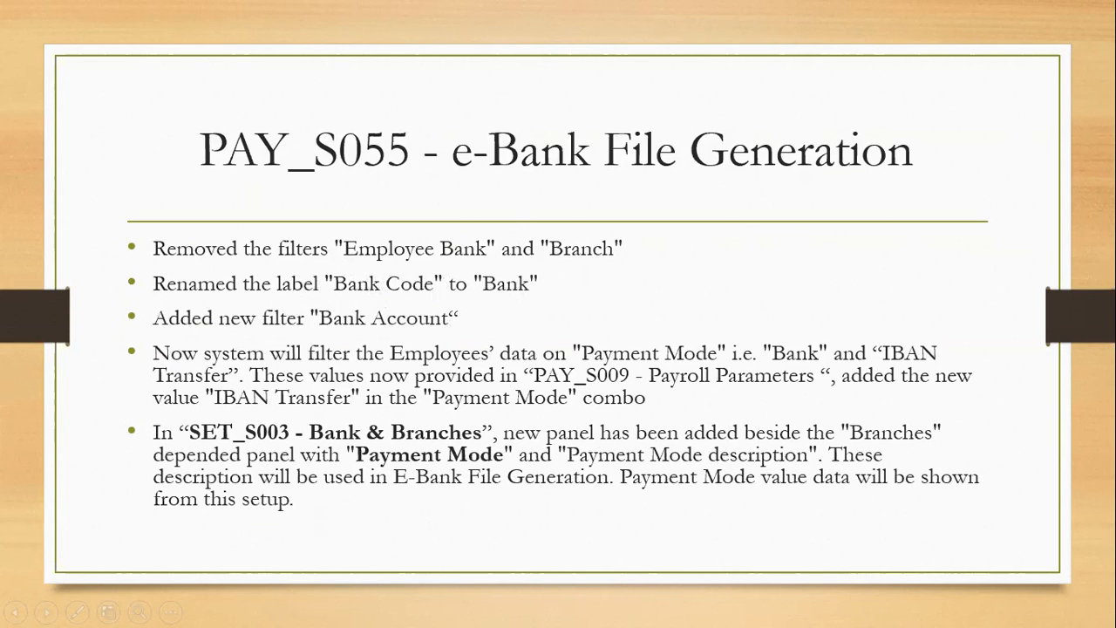
Switch between the slideshow and SmartHCM to compare the listed changes with the Bank format filters in e-Bank File Generation
key("alt+Tab")
key("alt+Tab")
key("alt+Tab")
key("alt+Tab")
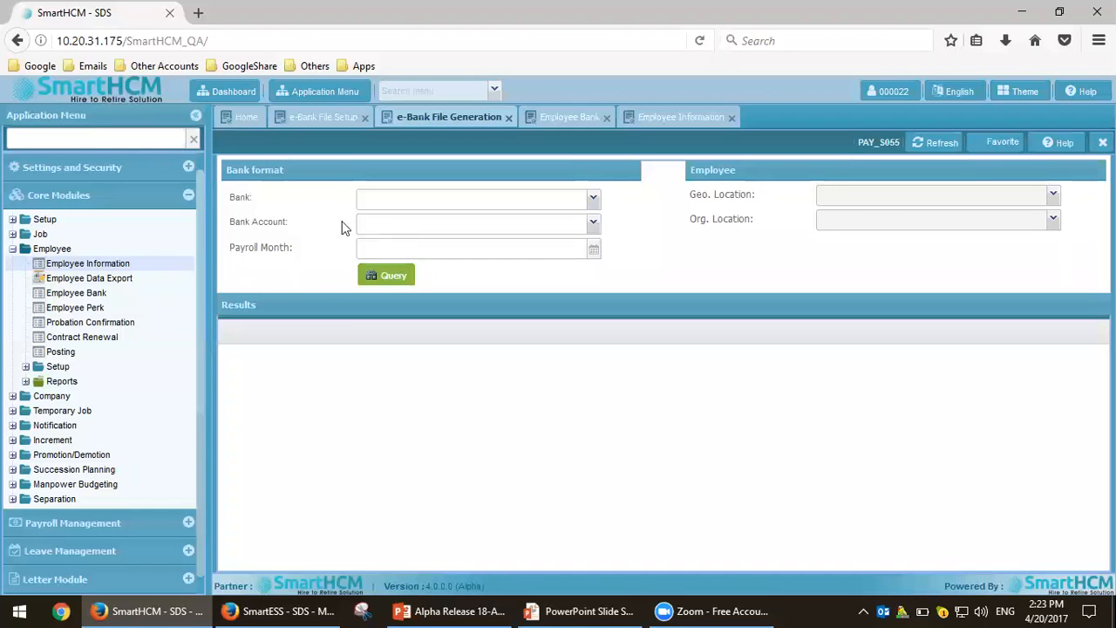
double_click(235, 198)
key("alt+Tab")
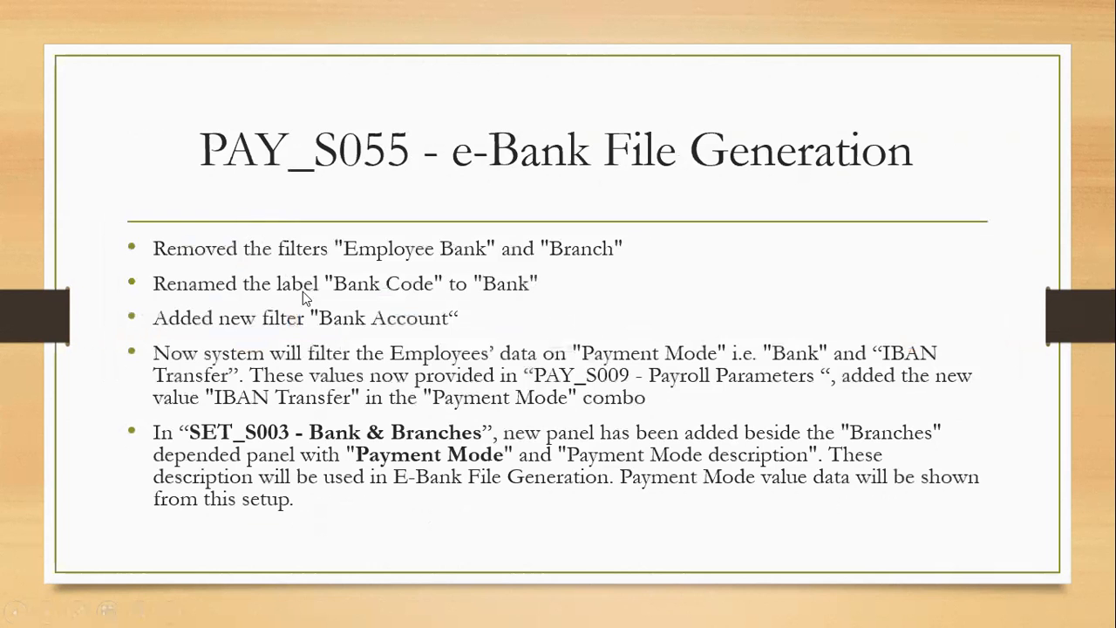
key("alt+Tab")
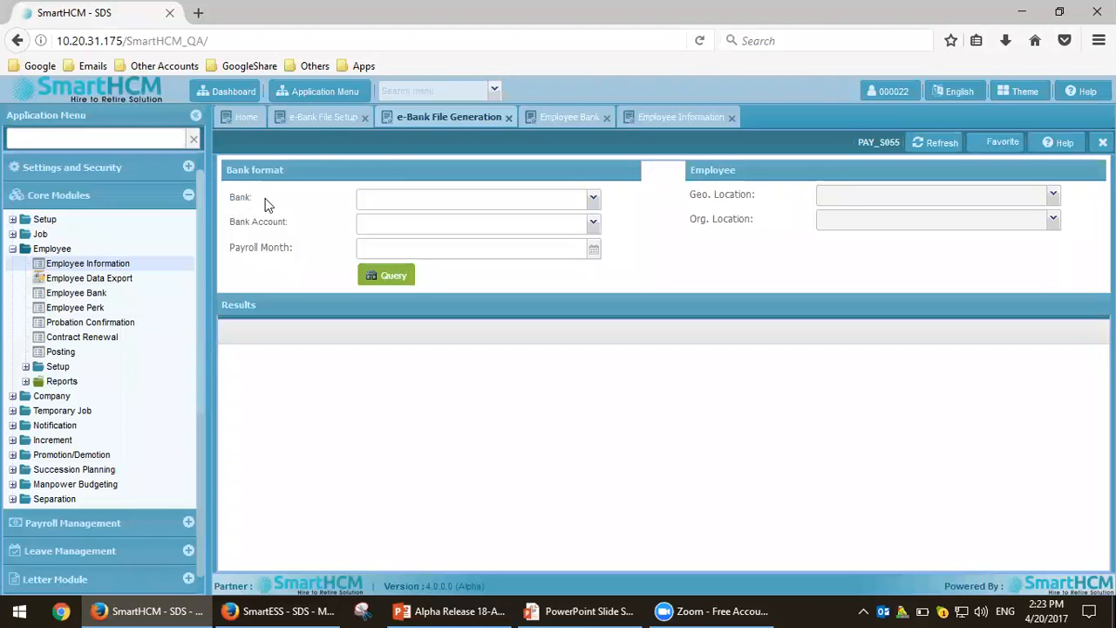
Set the Bank filter in e-Bank File Generation to National Commercial Bank
left_click(593, 199)
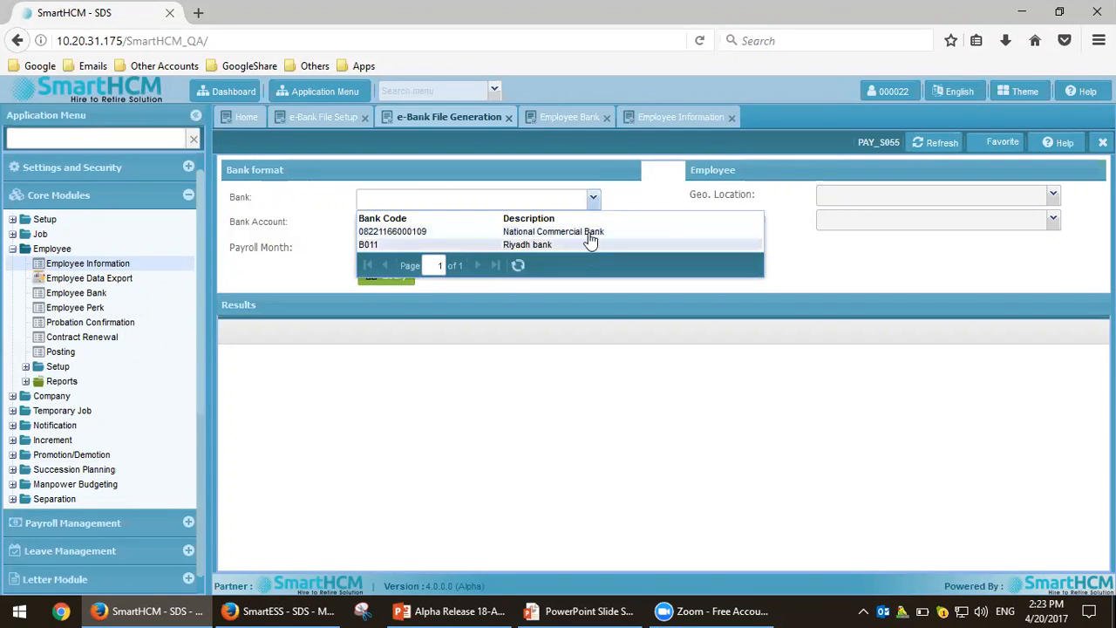
left_click(781, 270)
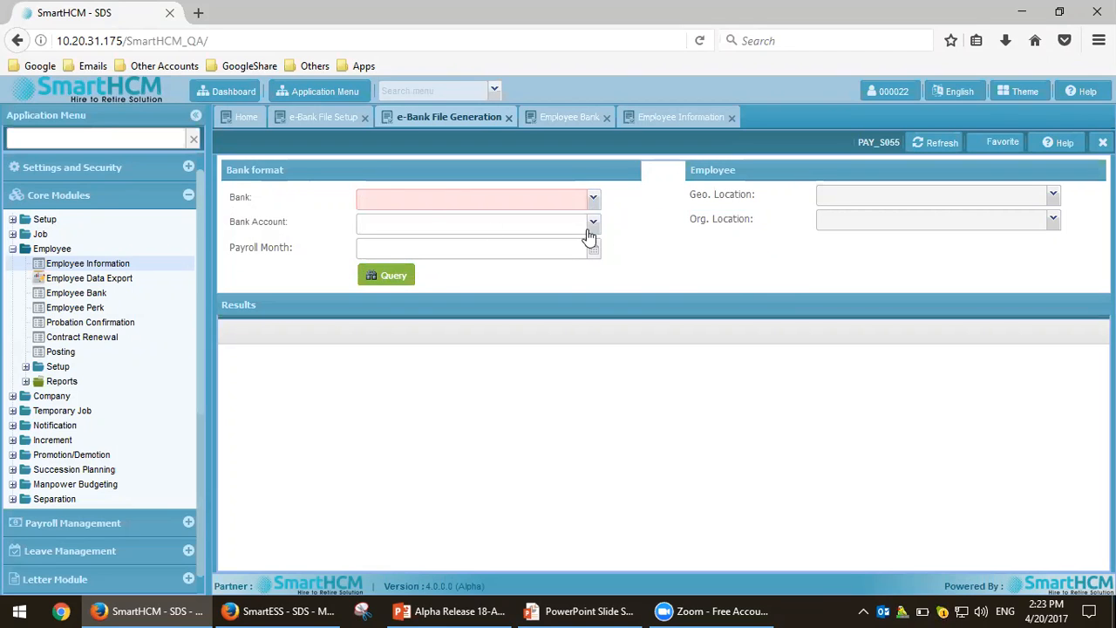
left_click(593, 224)
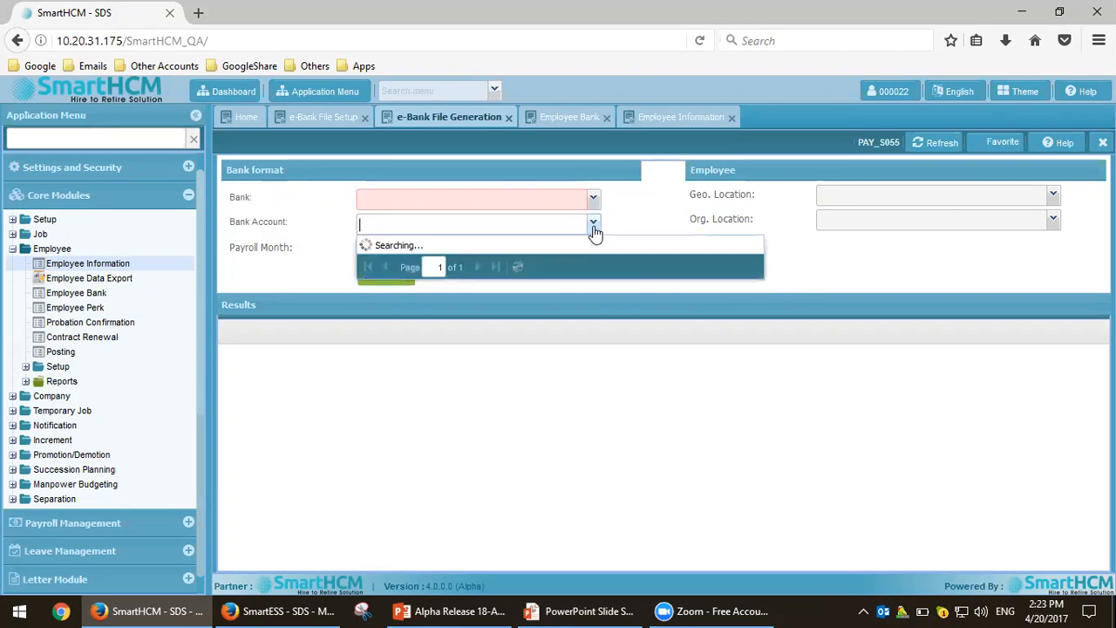
left_click(593, 199)
left_click(578, 231)
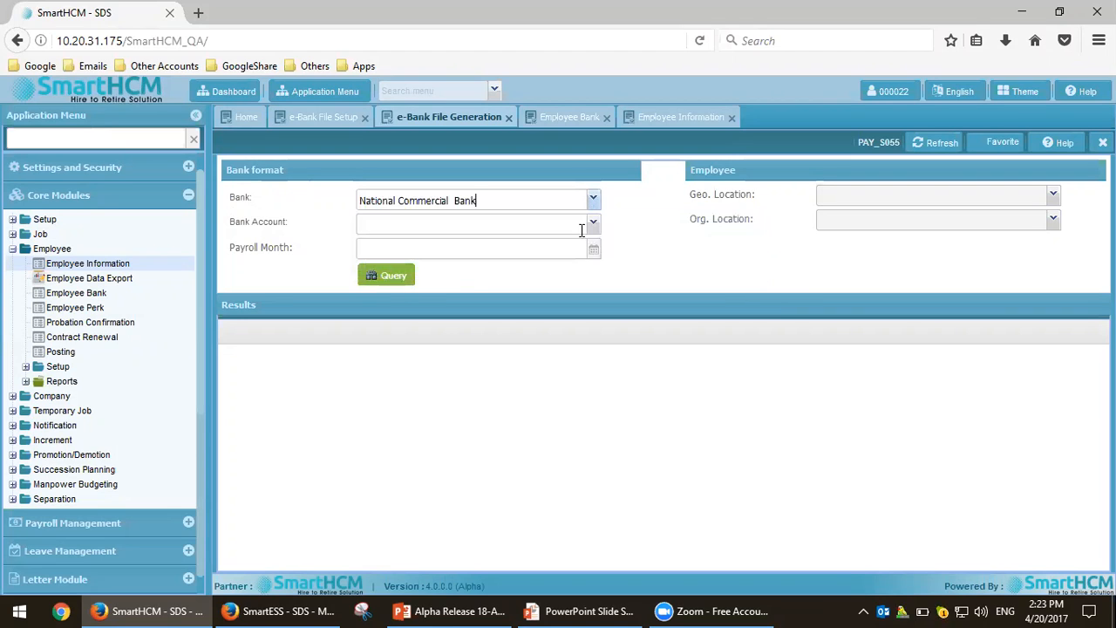
Examine the Bank Account choices for the selected bank and the Geo. Location tree without picking a value
left_click(592, 224)
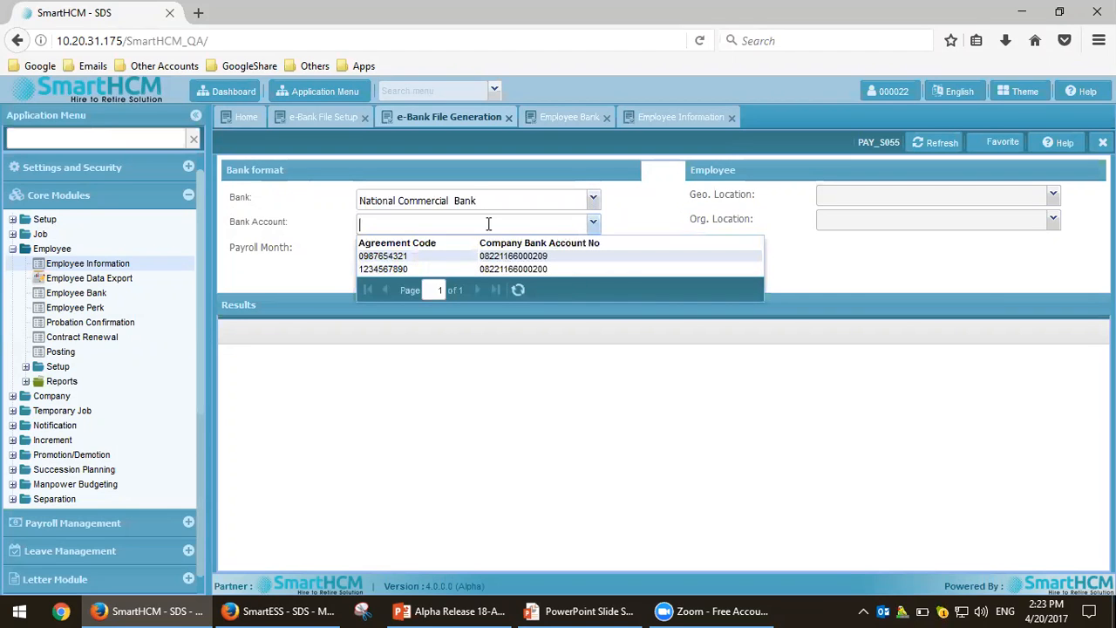
left_click(624, 214)
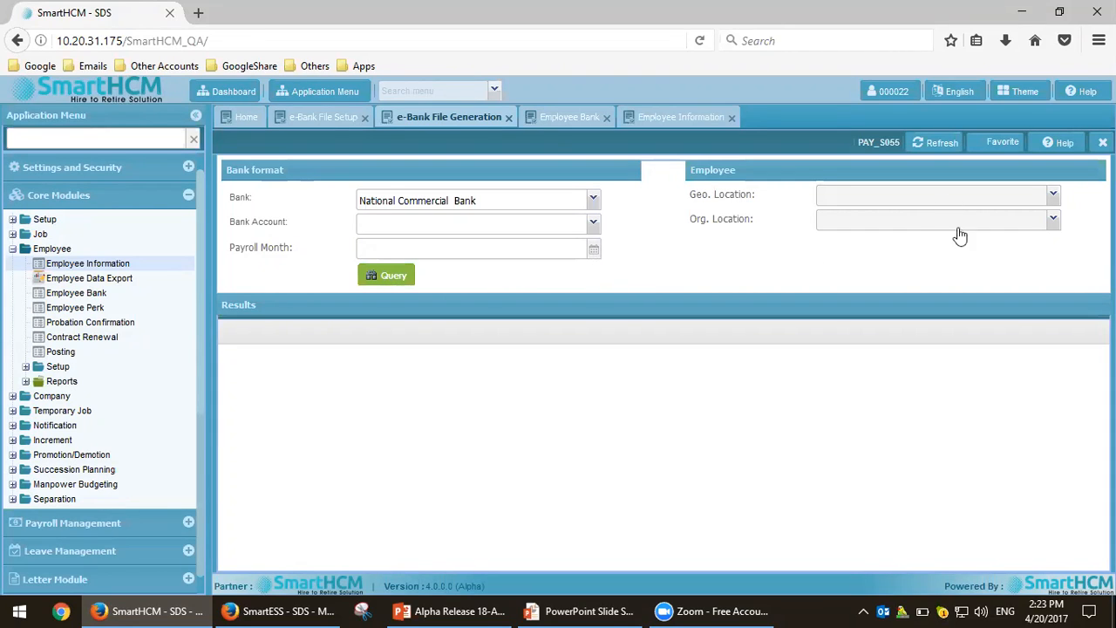
left_click(1053, 196)
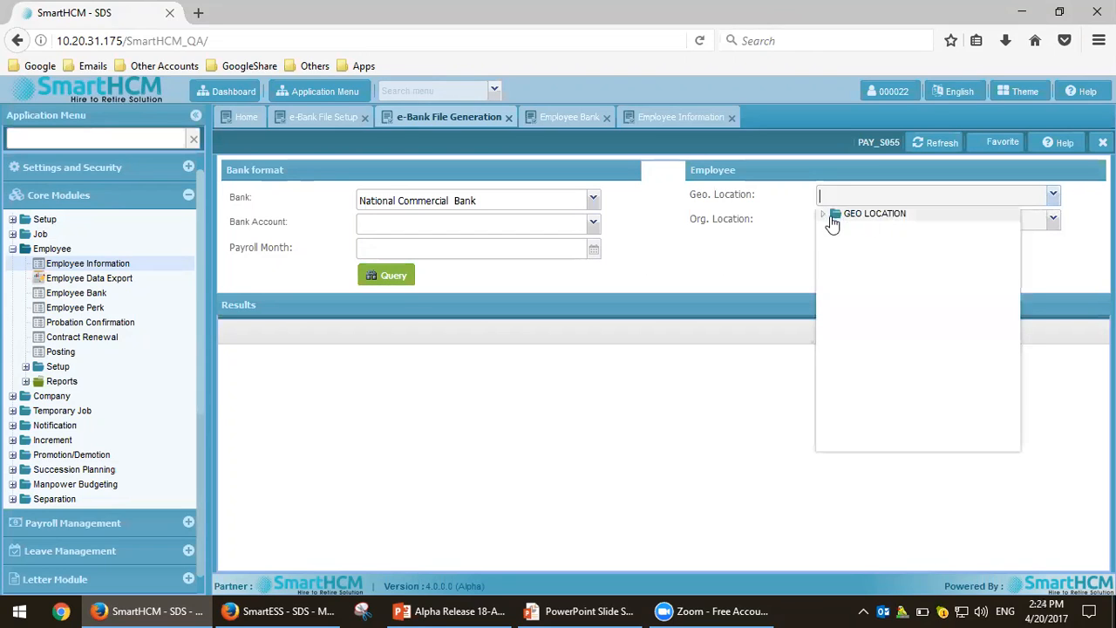
left_click(823, 215)
left_click(753, 252)
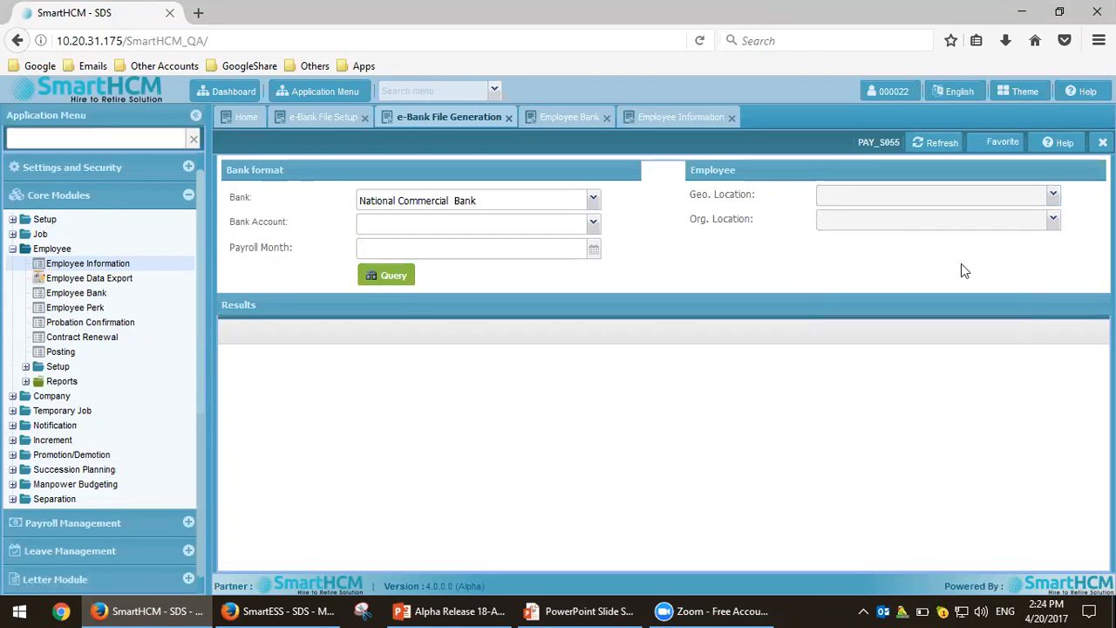
Expand the ORGANIZATION node in the Org. Location filter's tree and close the tree without picking a value
left_click(1054, 220)
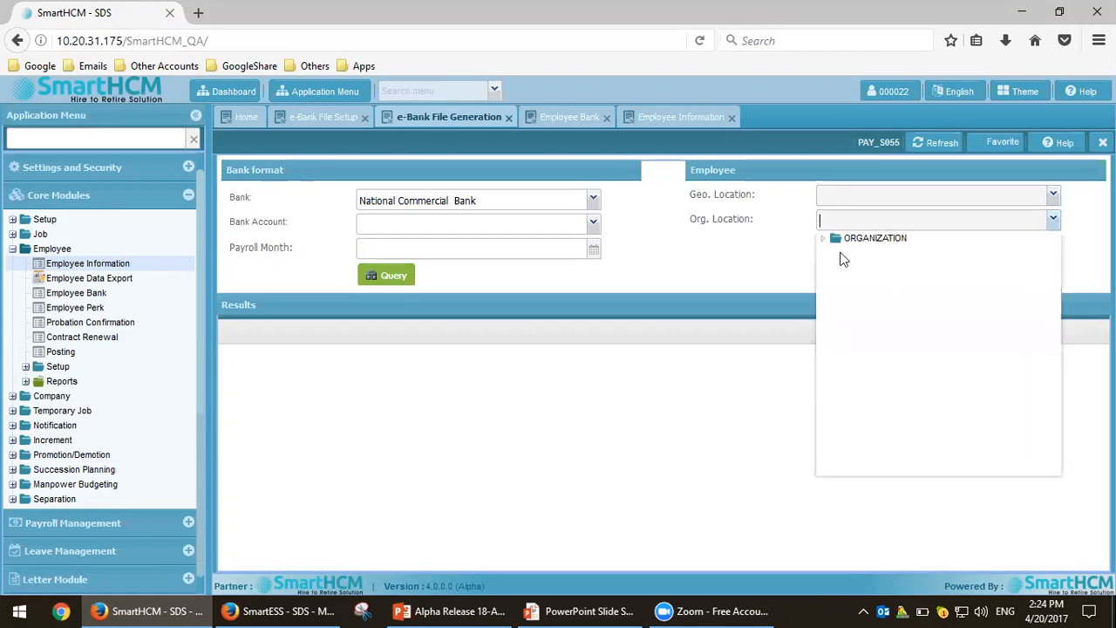
left_click(824, 243)
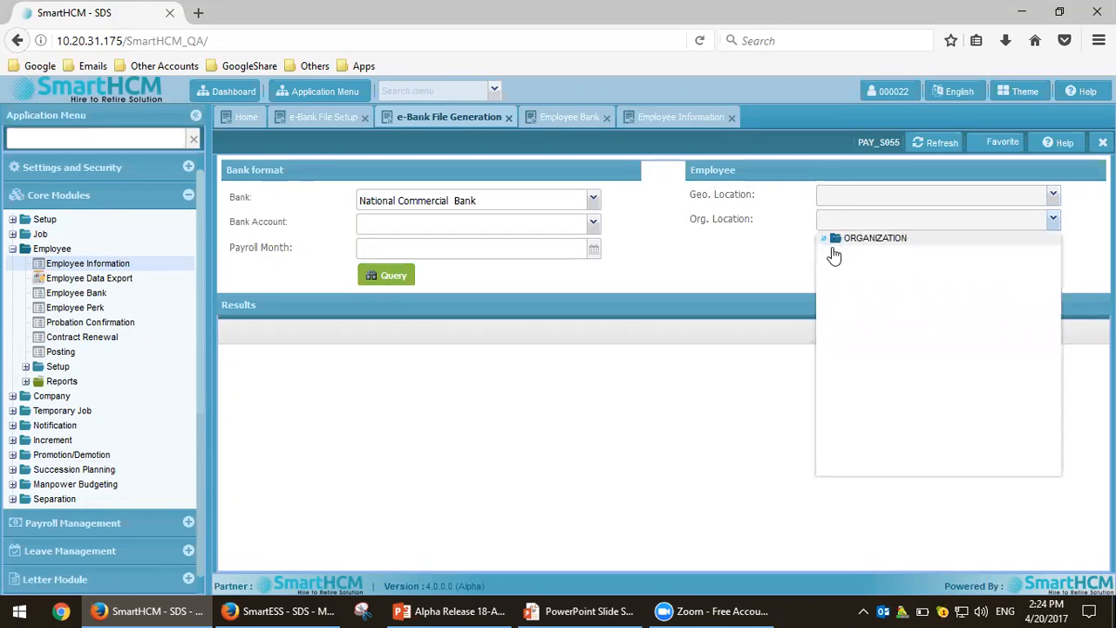
left_click(782, 275)
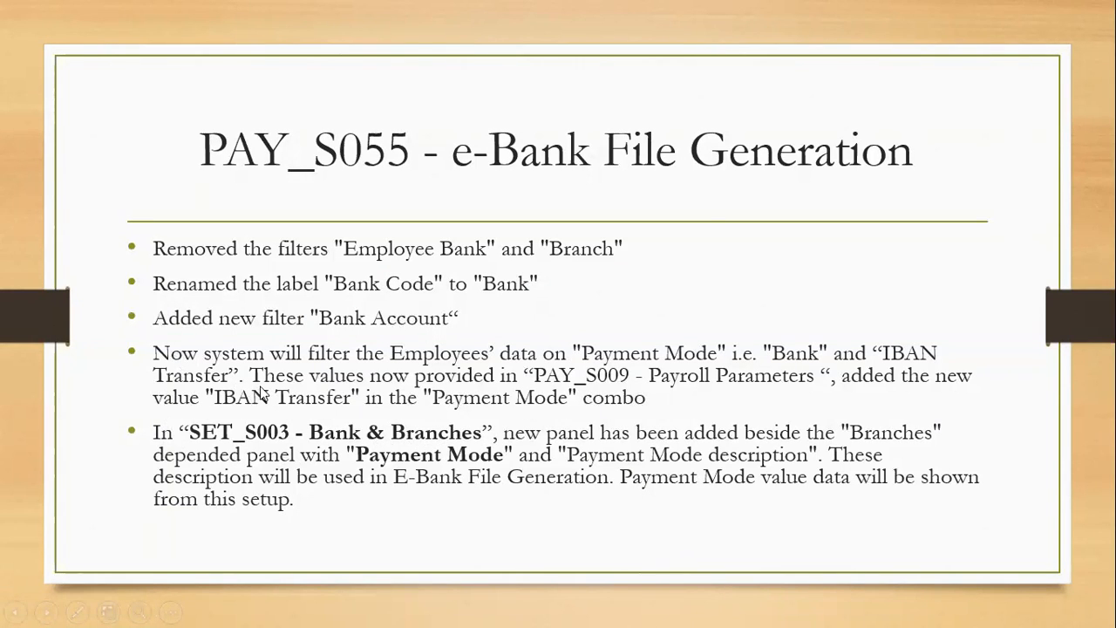
Check the "PAY_S055 - e-Bank File Generation" slide against SmartHCM, and find and open the Payroll Parameters screen
key("alt+Tab")
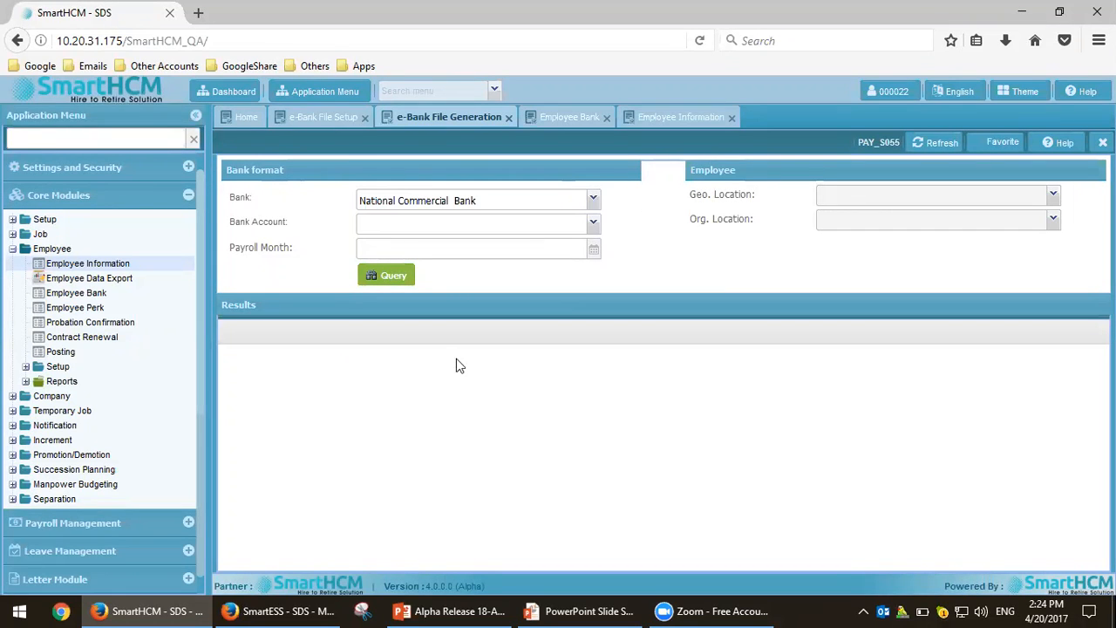
key("alt+Tab")
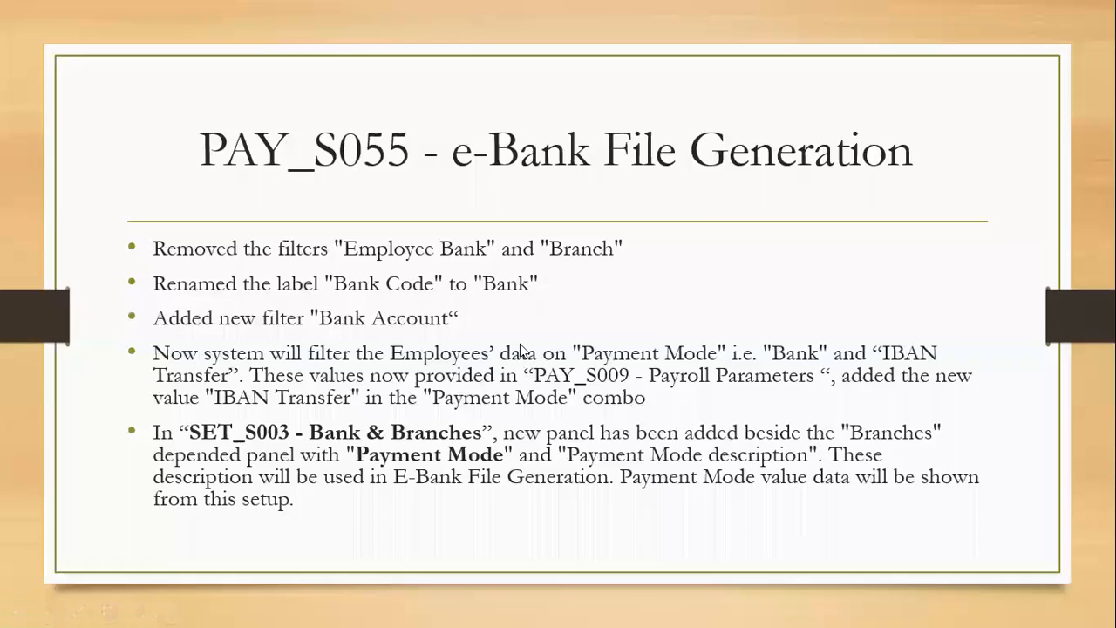
key("alt+Tab")
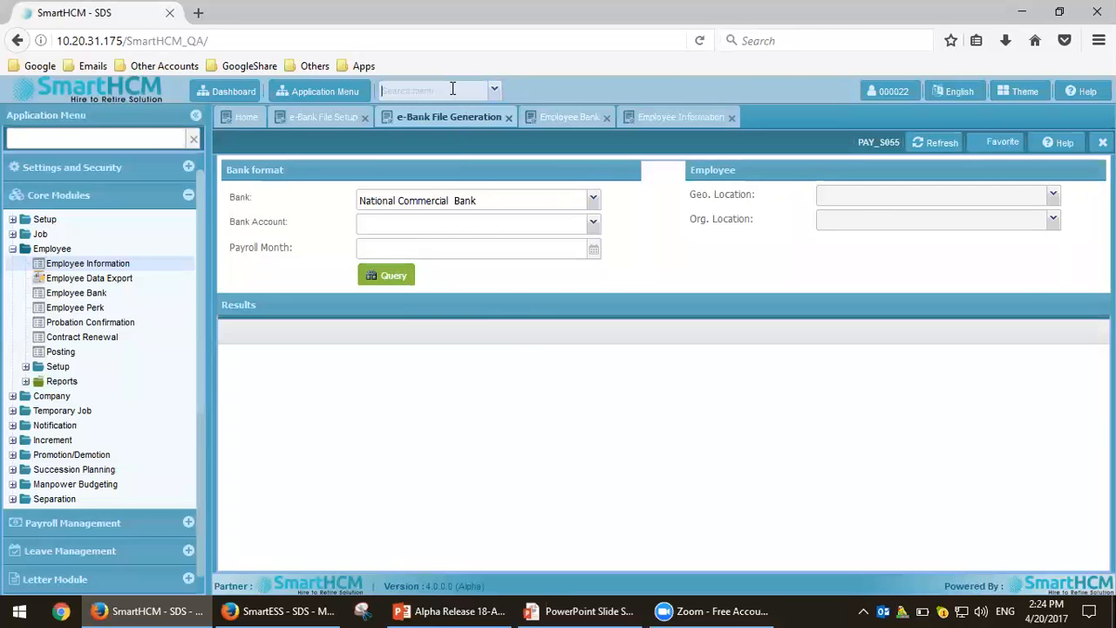
type("pay")
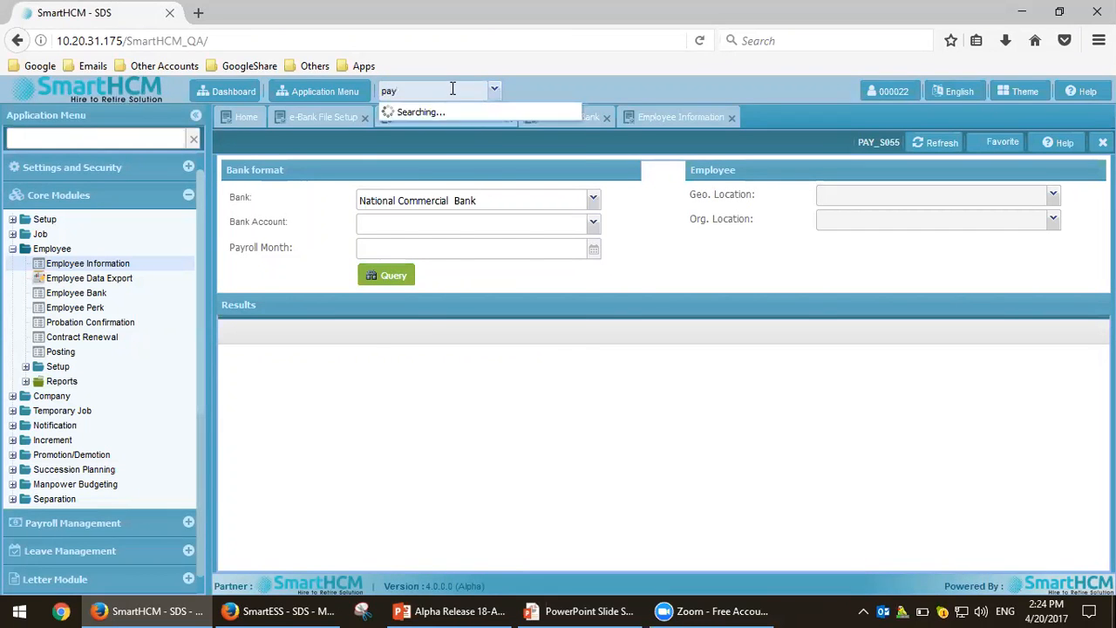
type("roll par")
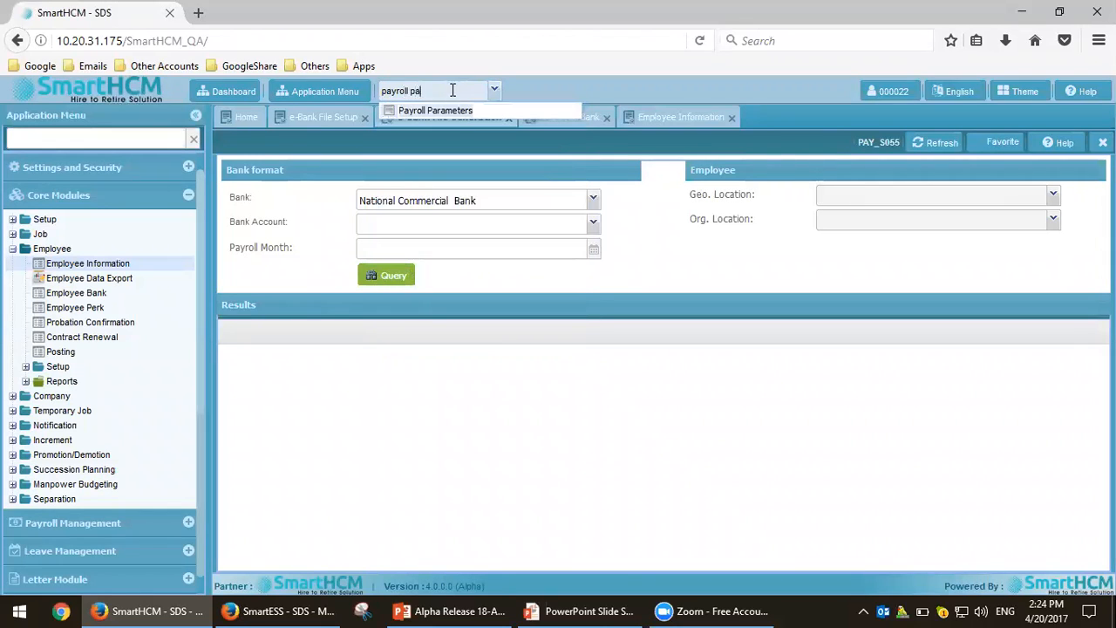
left_click(455, 109)
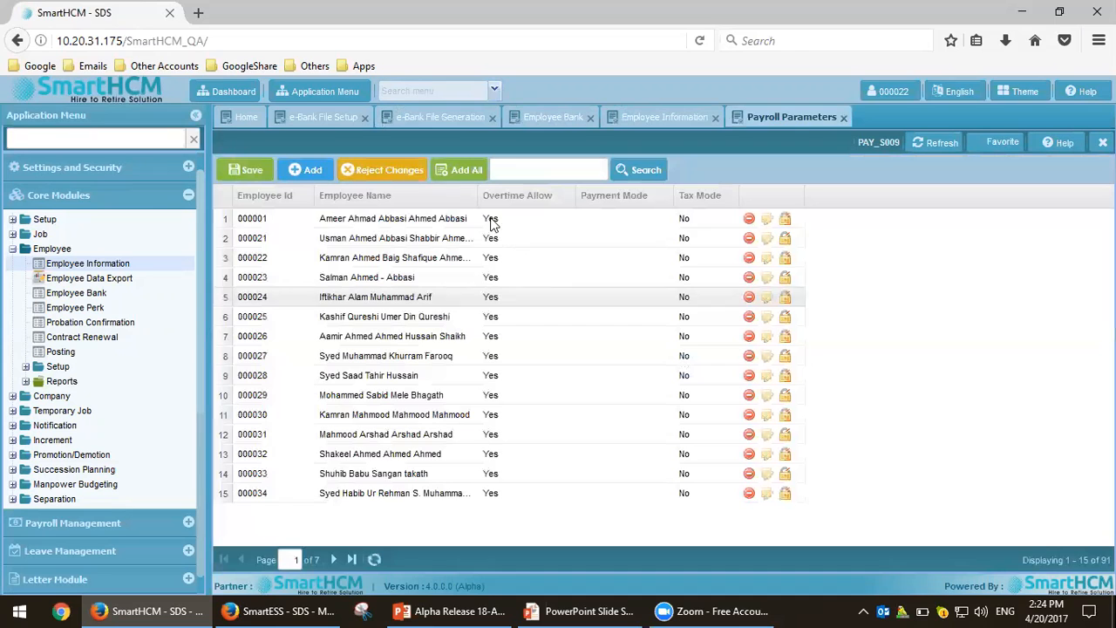
Unlock the first employee's payroll parameters row and compare its Payment Mode choices with the e-Bank File Generation screen
left_click(785, 220)
left_click(670, 224)
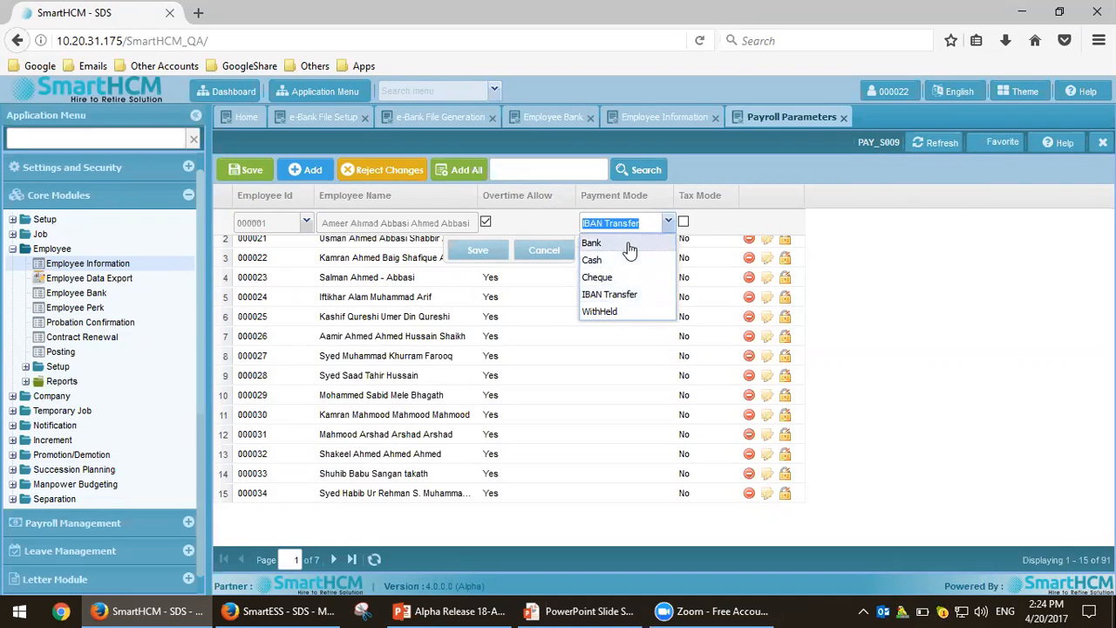
left_click(428, 116)
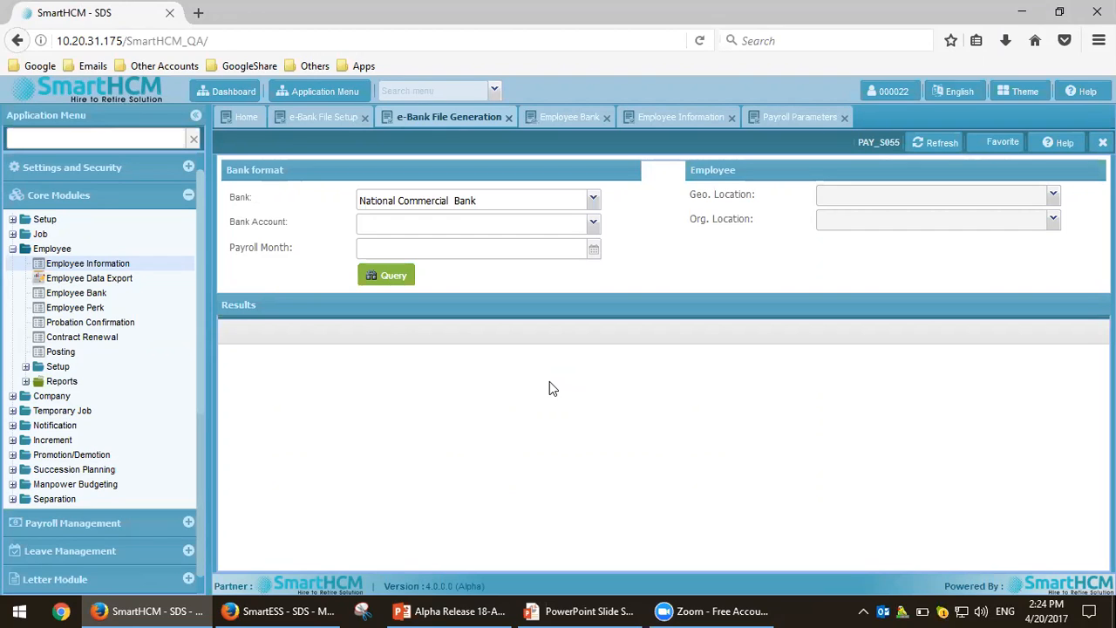
left_click(782, 117)
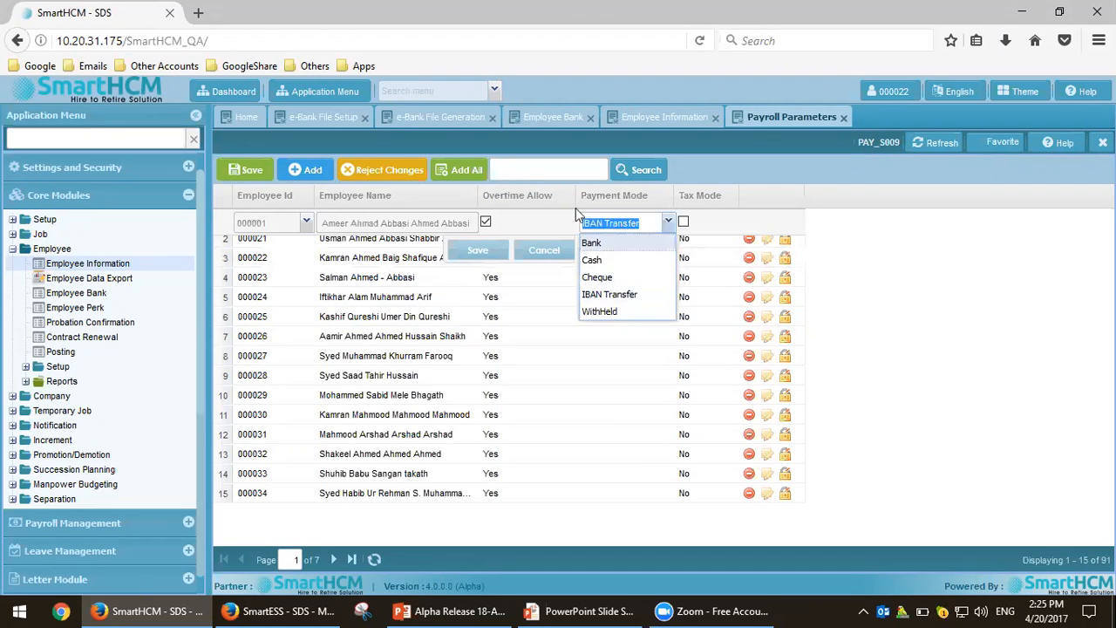
left_click(449, 119)
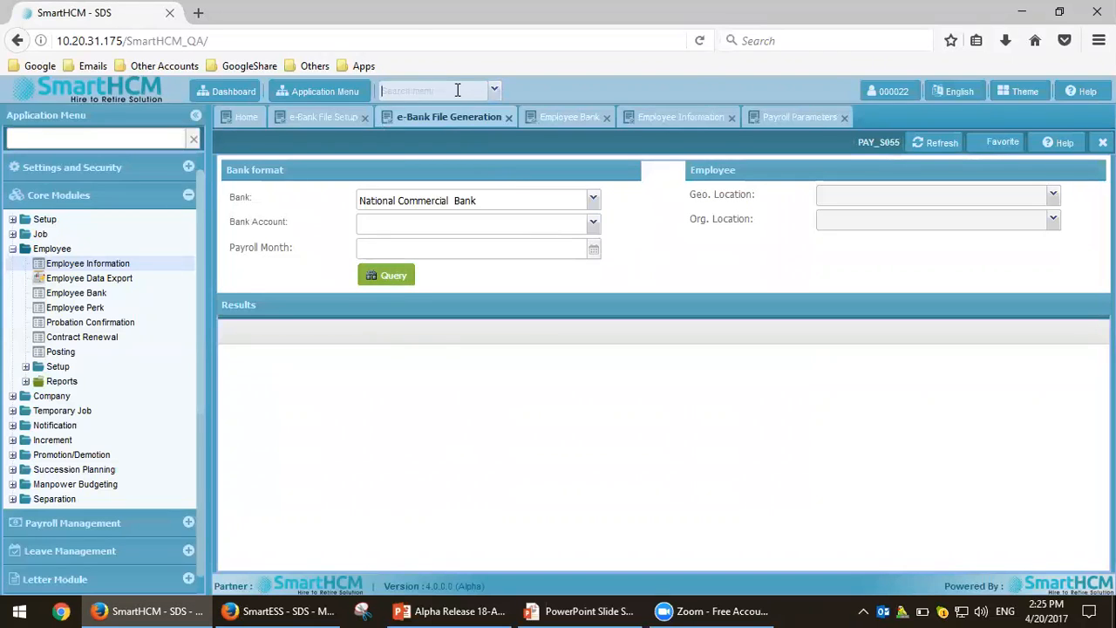
Search the application's menu for "bank" and open the Bank and Branches screen
type("bank")
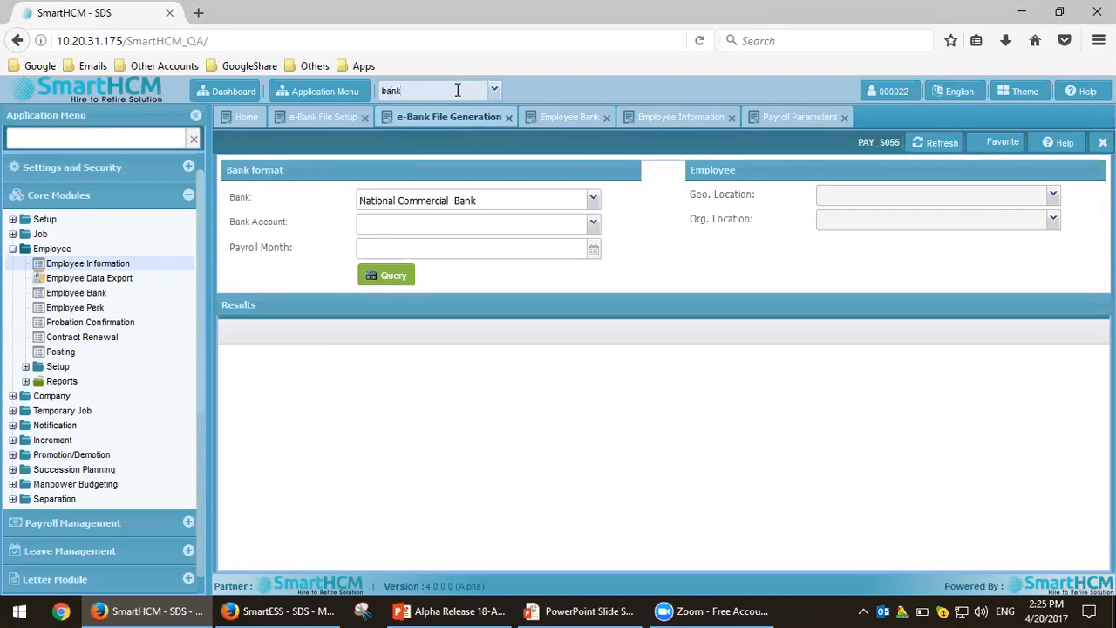
type(" b")
left_click_drag(462, 90, 364, 96)
type("bank bra")
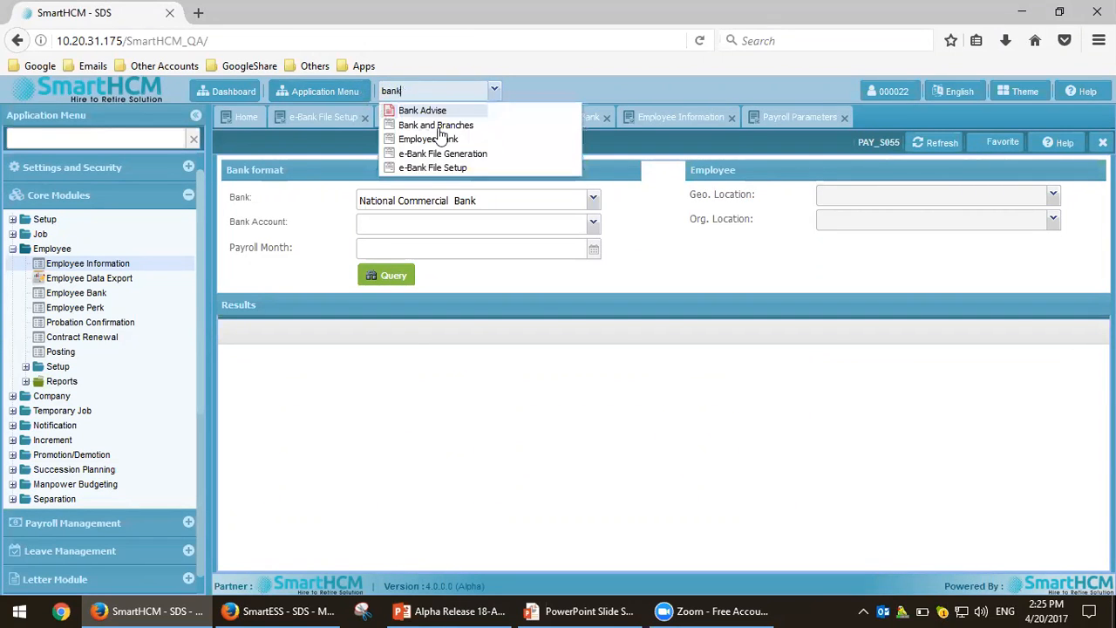
left_click(445, 123)
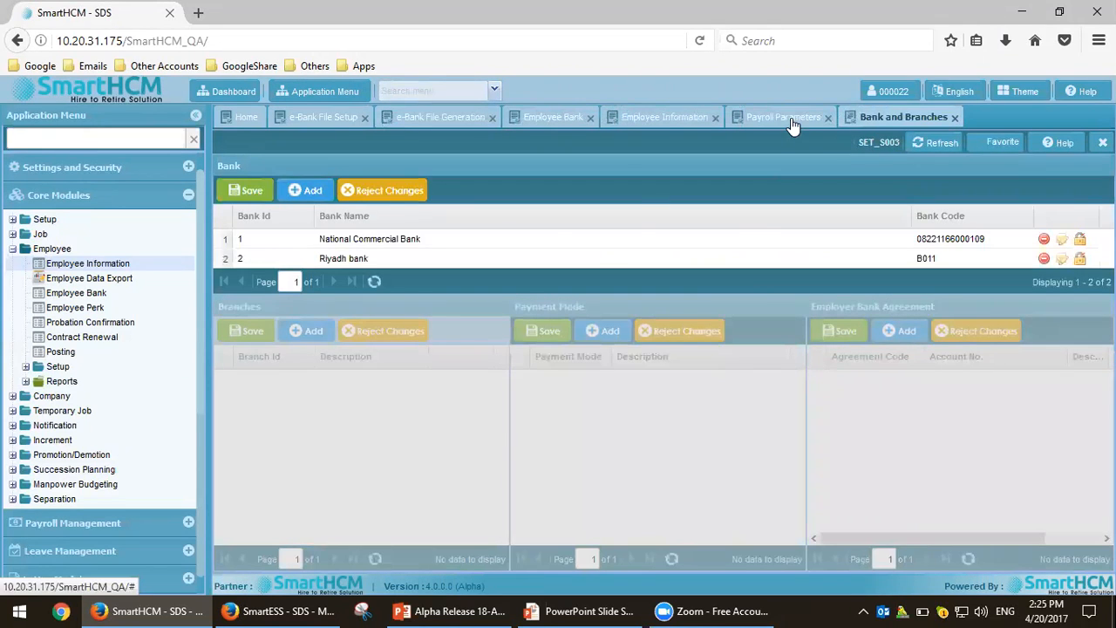
Recheck the Payment Mode choices in Payroll Parameters and display National Commercial Bank's details in Bank and Branches
left_click(792, 122)
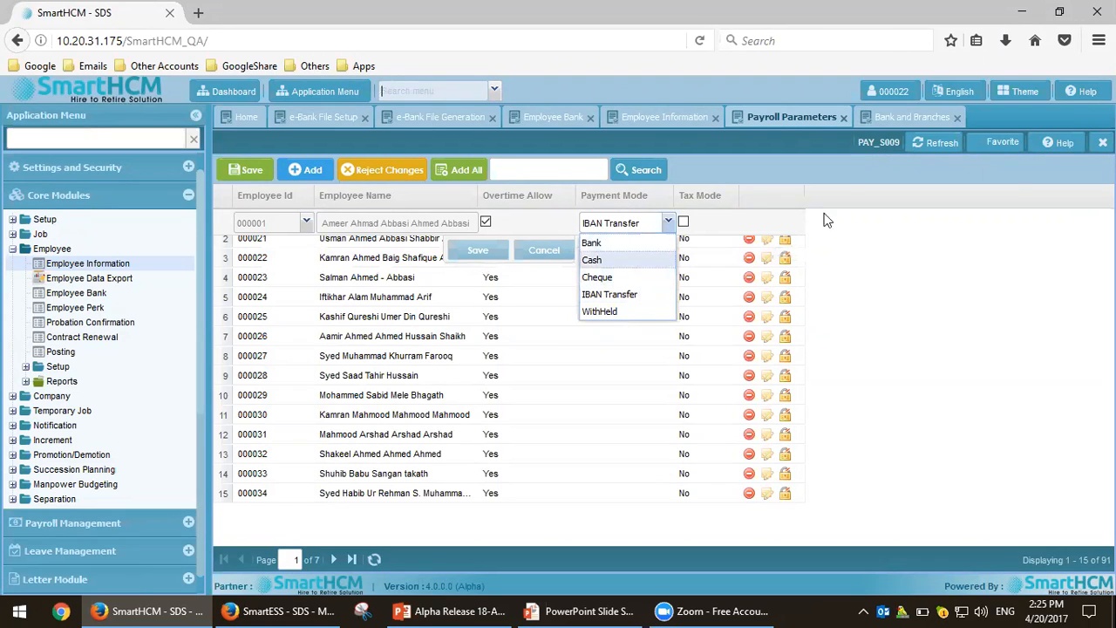
left_click(899, 125)
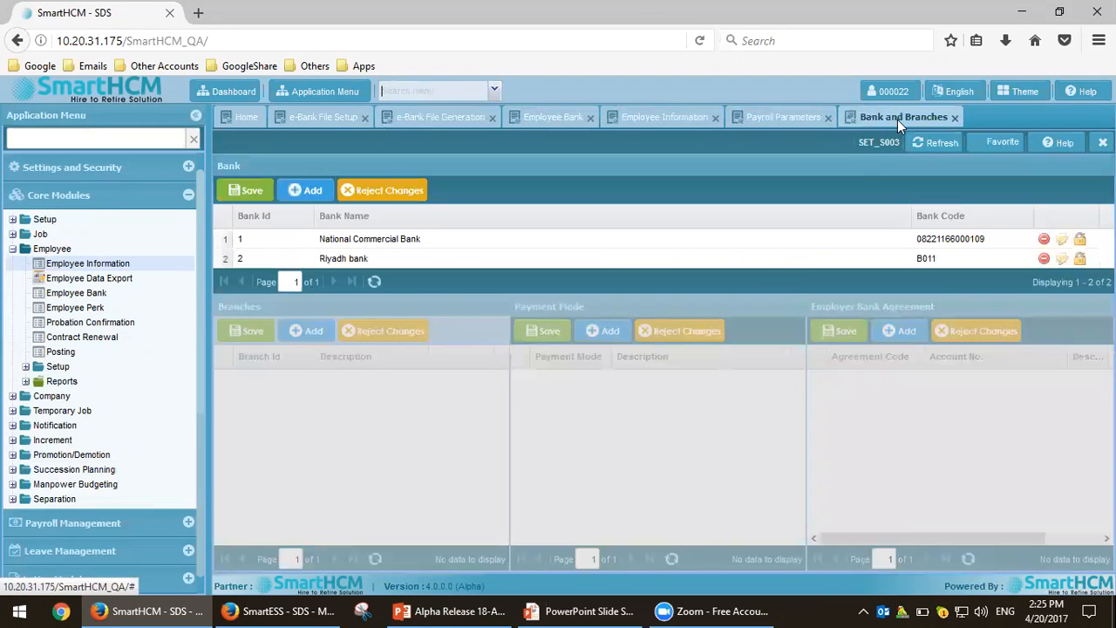
left_click(505, 241)
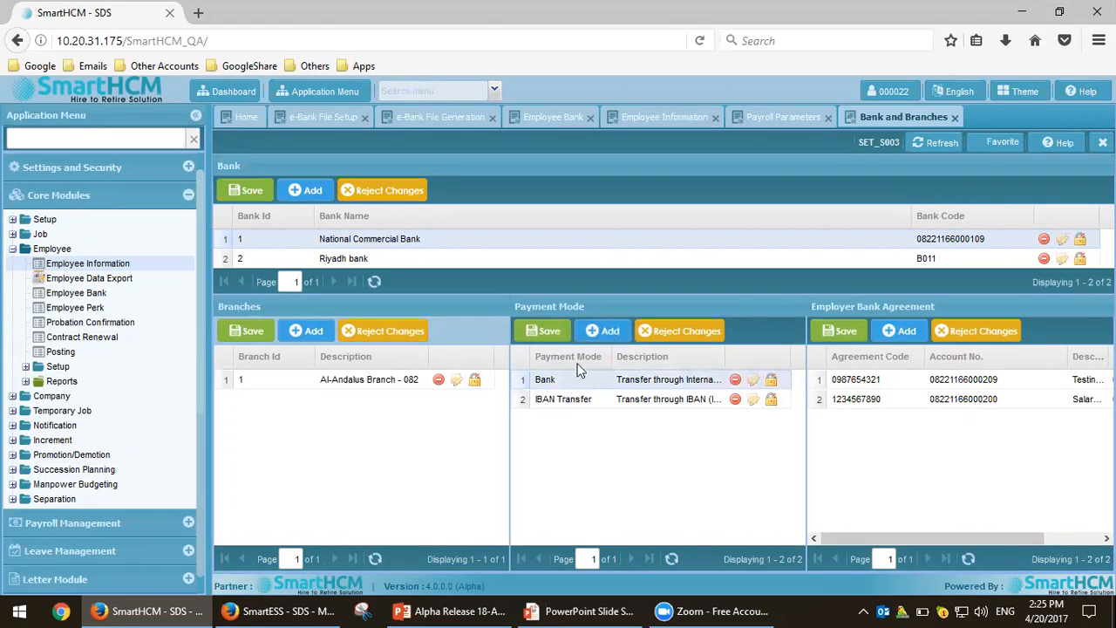
Start a new Payment Mode entry for National Commercial Bank to view its choices and Description field, and cancel it
left_click(614, 330)
left_click(603, 381)
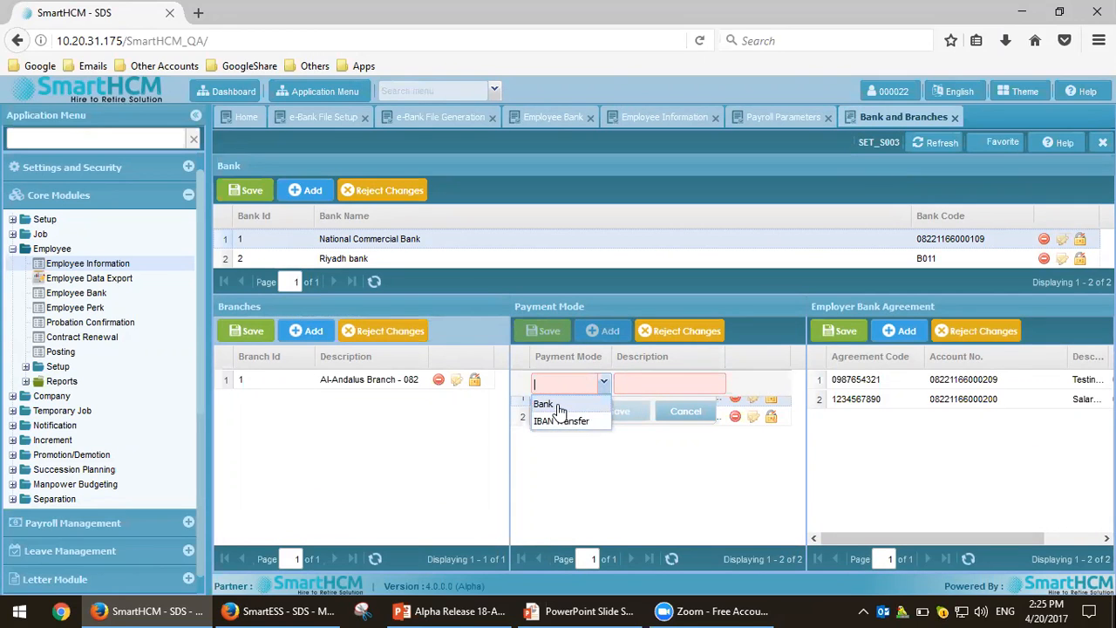
left_click(649, 388)
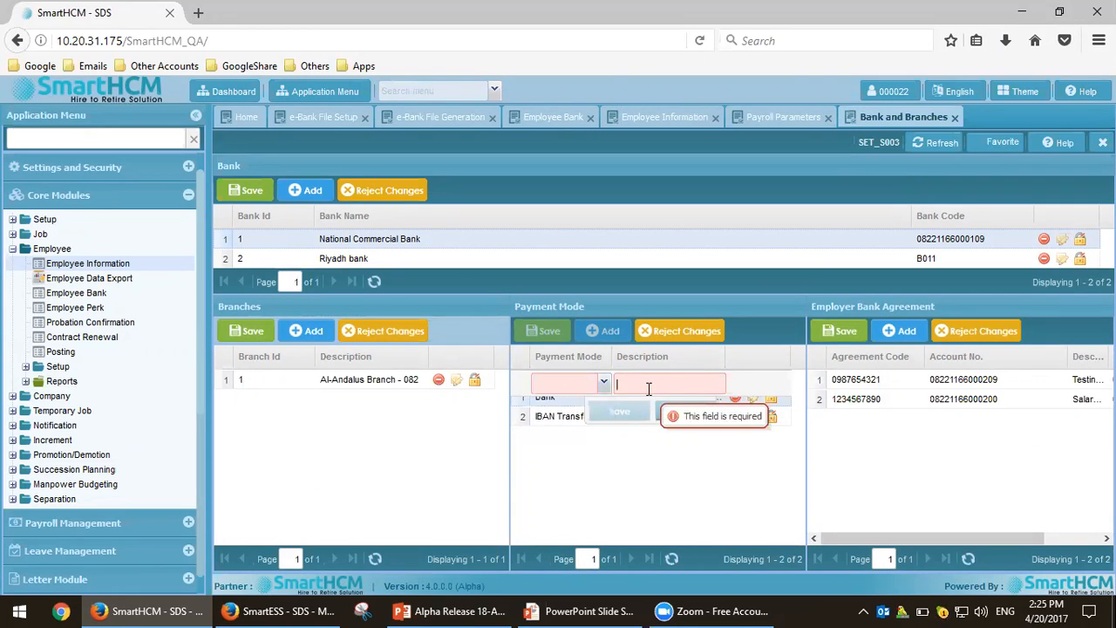
left_click(674, 417)
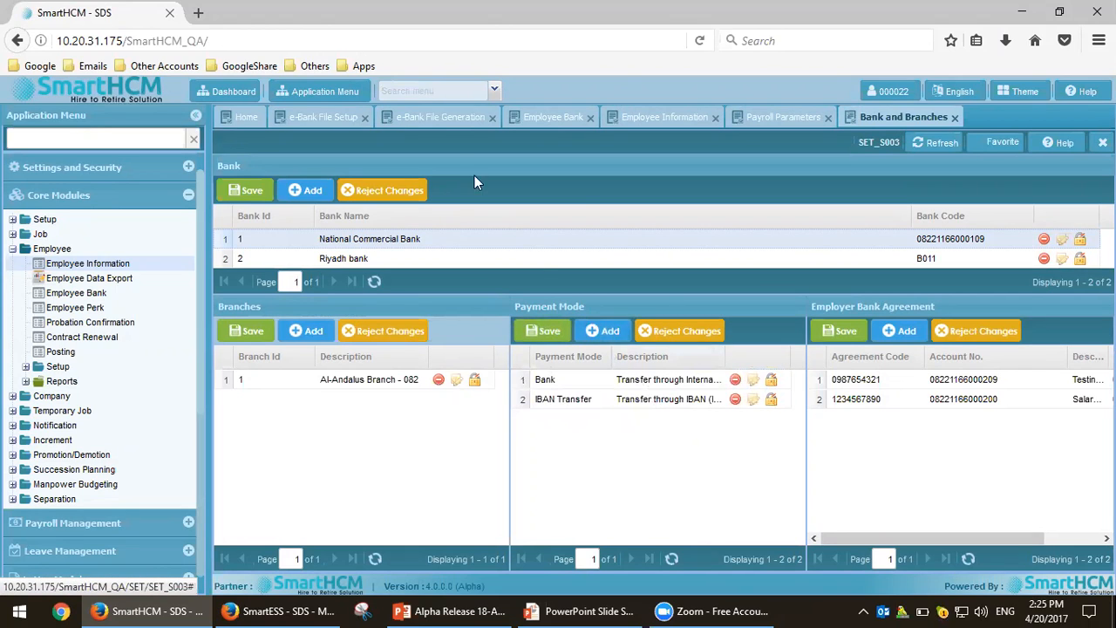
Compare the payment mode descriptions in Bank and Branches with the e-Bank File Generation and Payroll Parameters screens
left_click(443, 120)
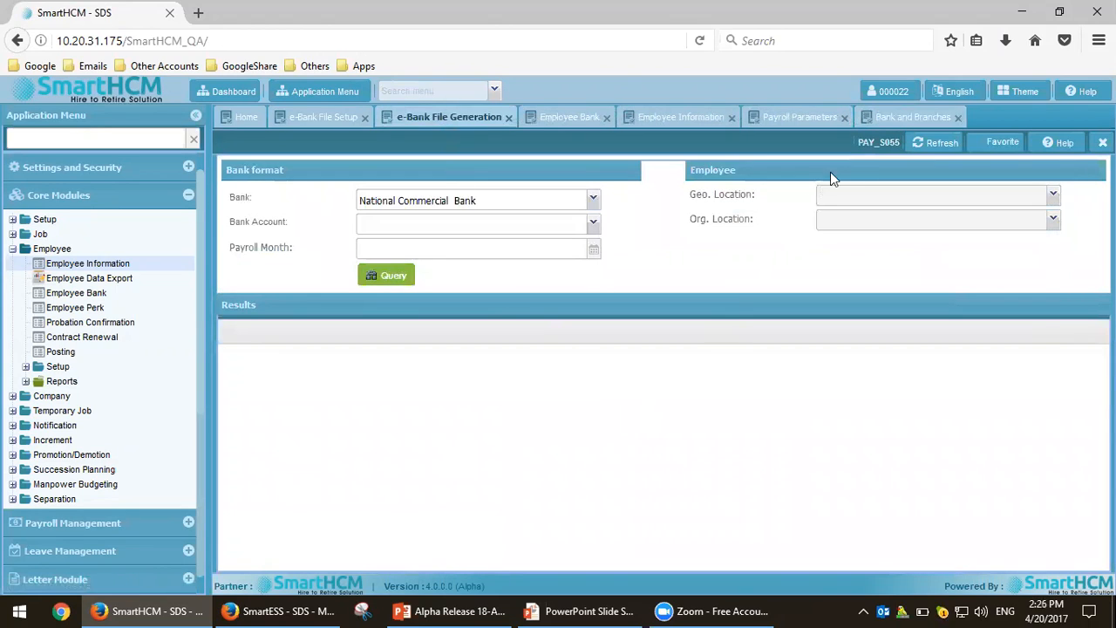
left_click(903, 116)
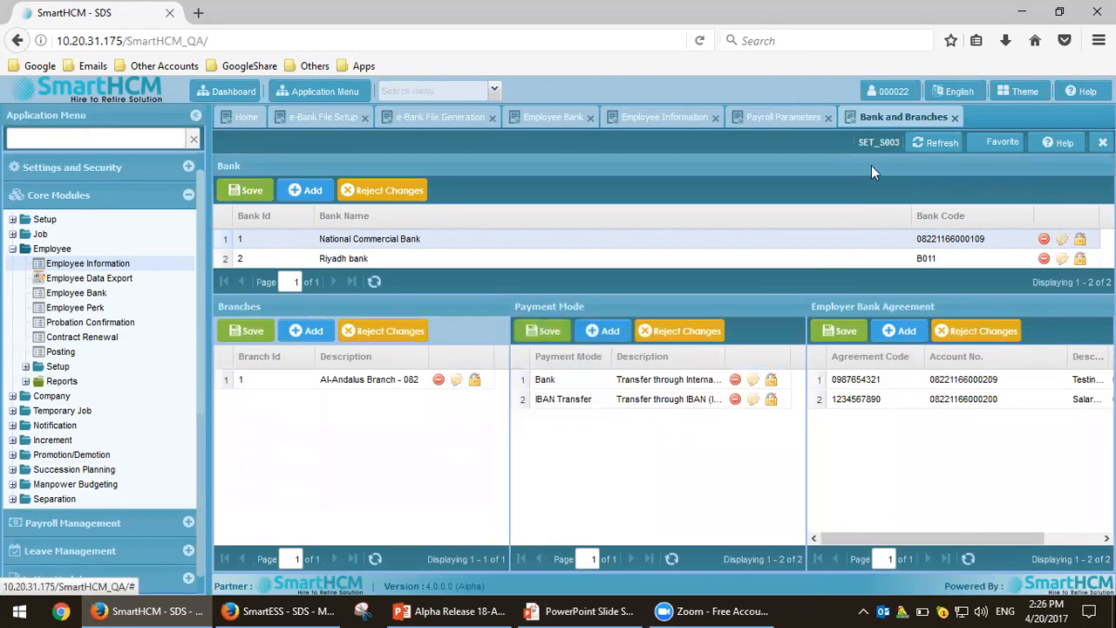
left_click(661, 383)
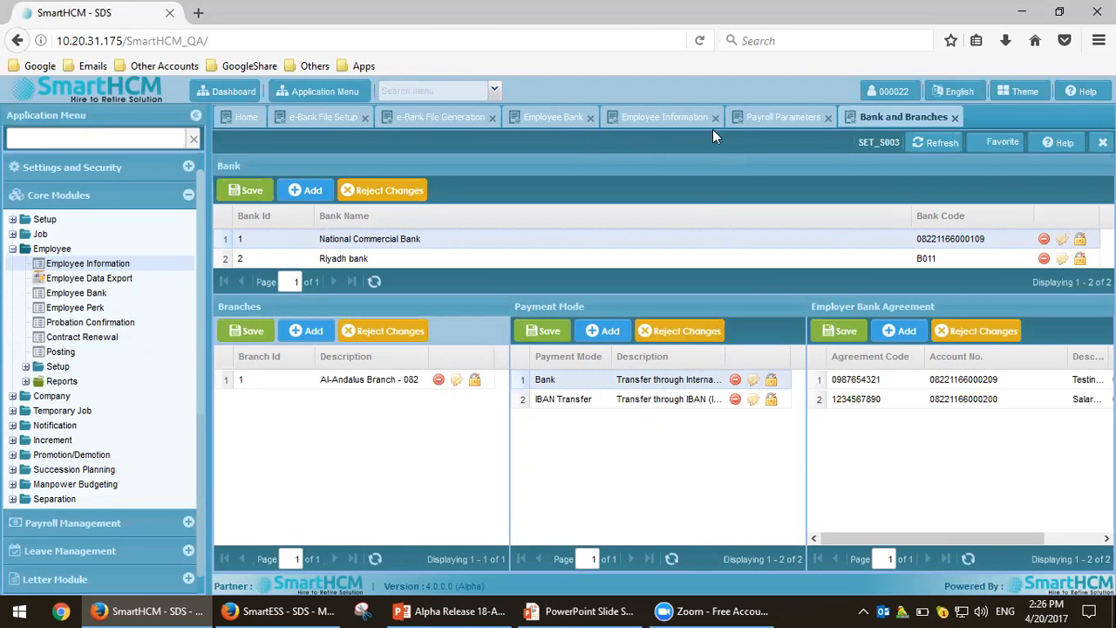
left_click(757, 122)
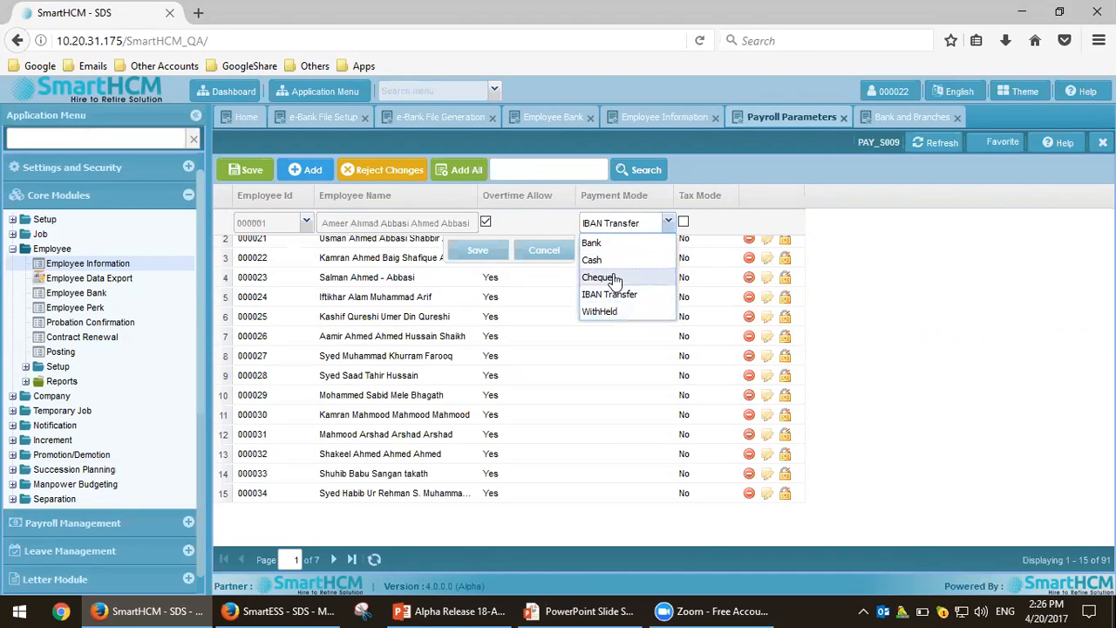
left_click(907, 117)
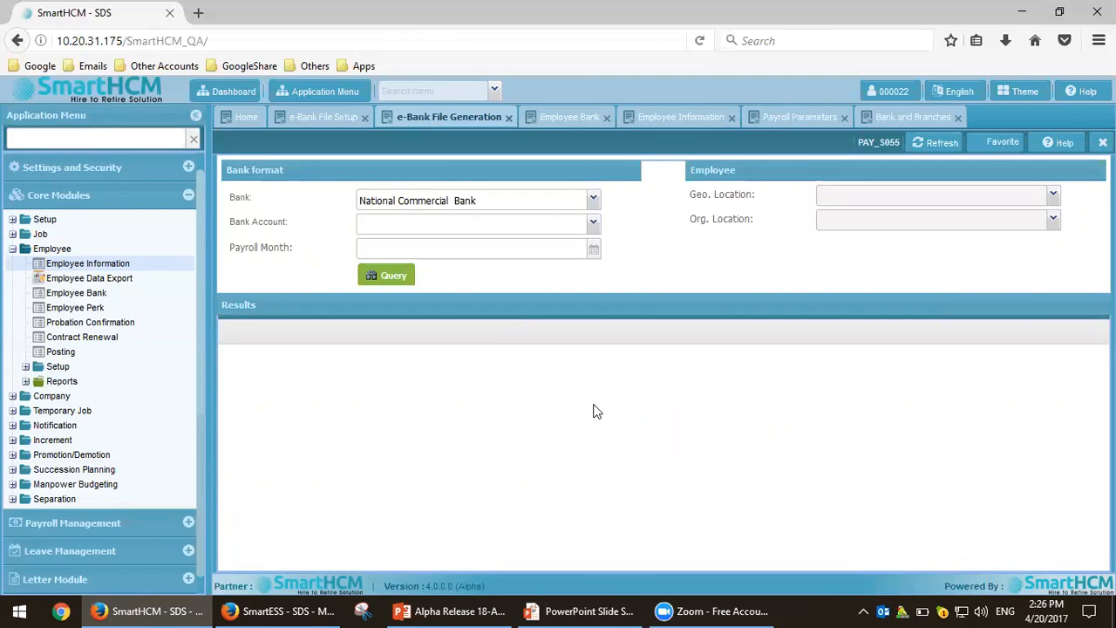
Advance the PowerPoint slideshow to "HRS_S034 - Request For Leave" and open the Leave Request screen in SmartHCM
key("alt+Tab")
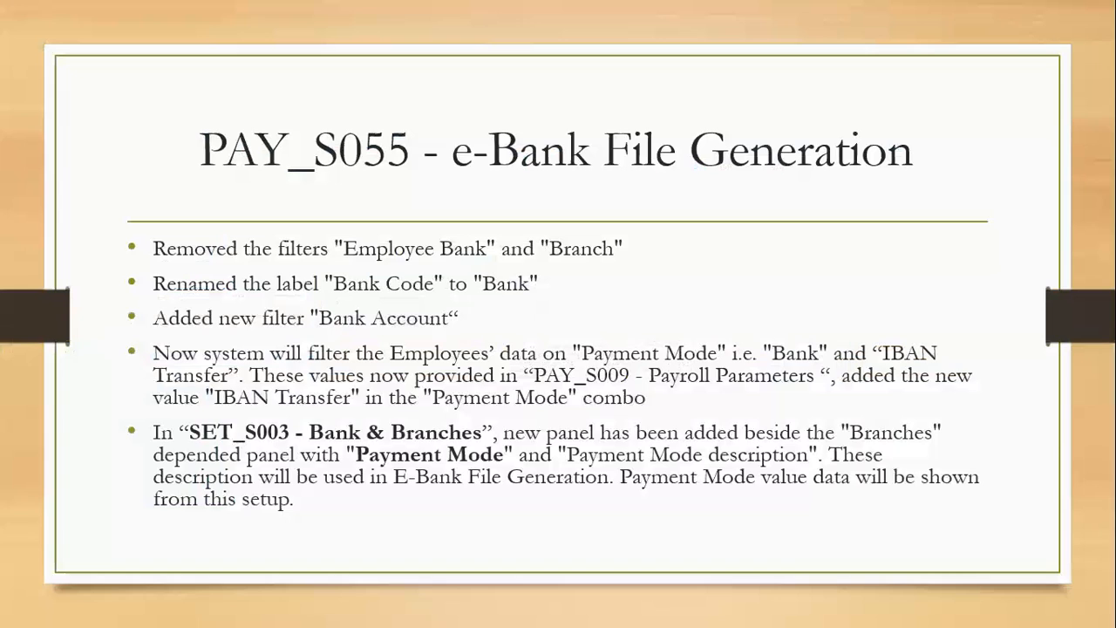
key("Right")
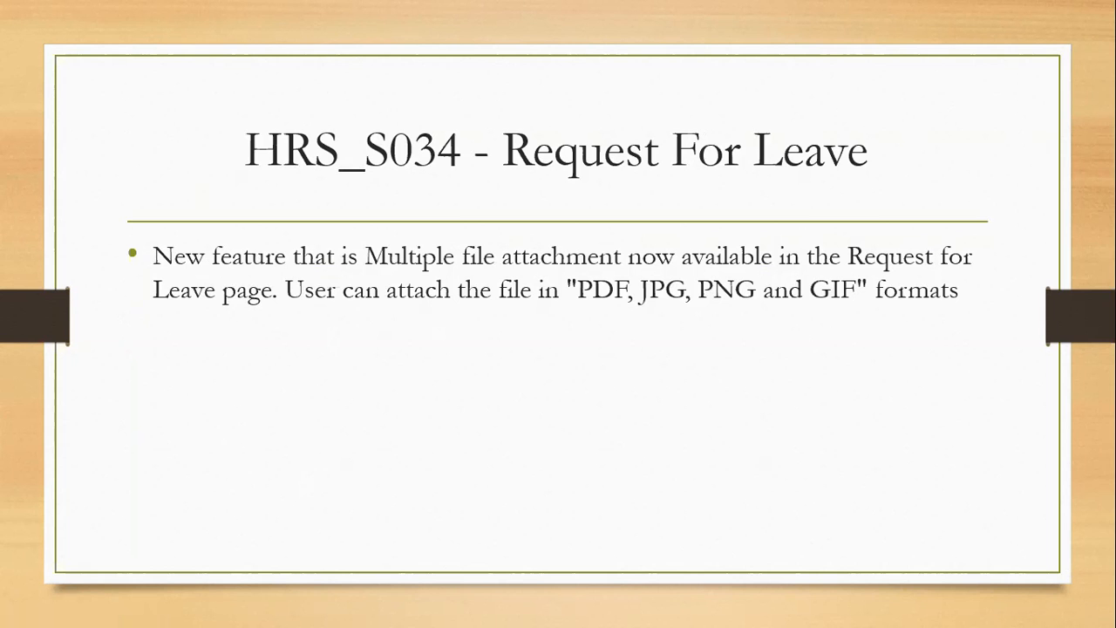
key("alt+Tab")
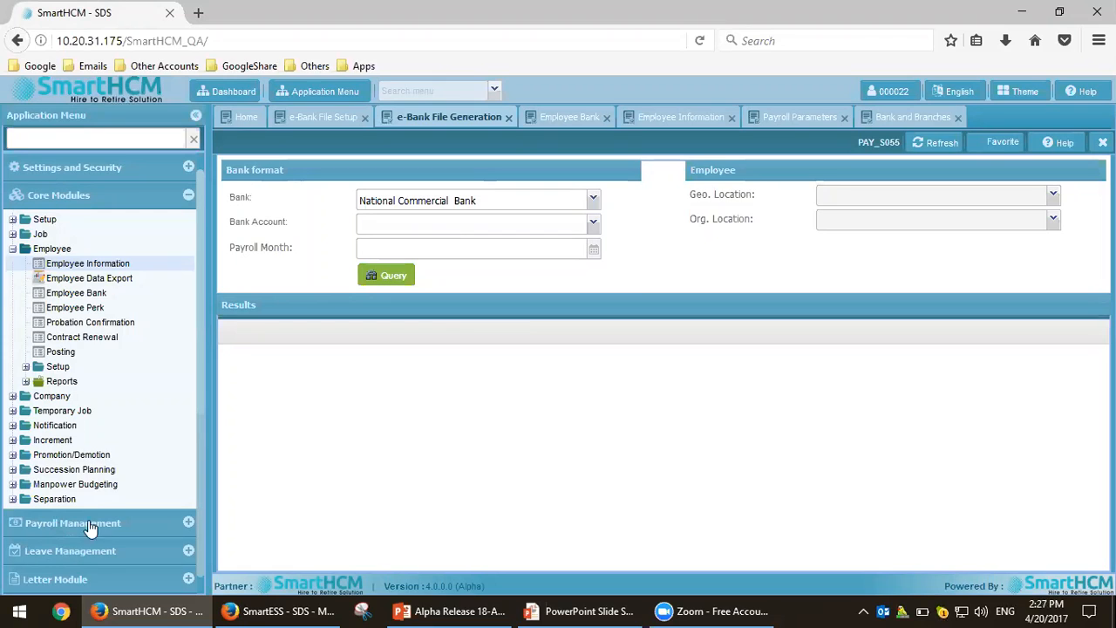
left_click(69, 550)
left_click(40, 277)
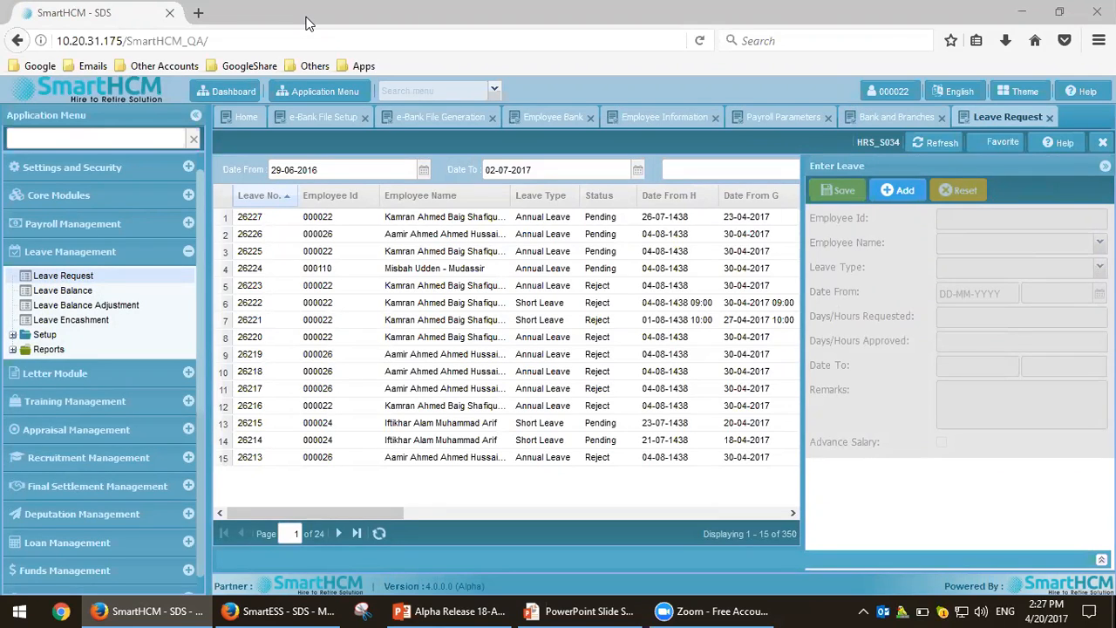
Go through the first three leave requests in the list and examine the files attached to the third one
left_click(395, 217)
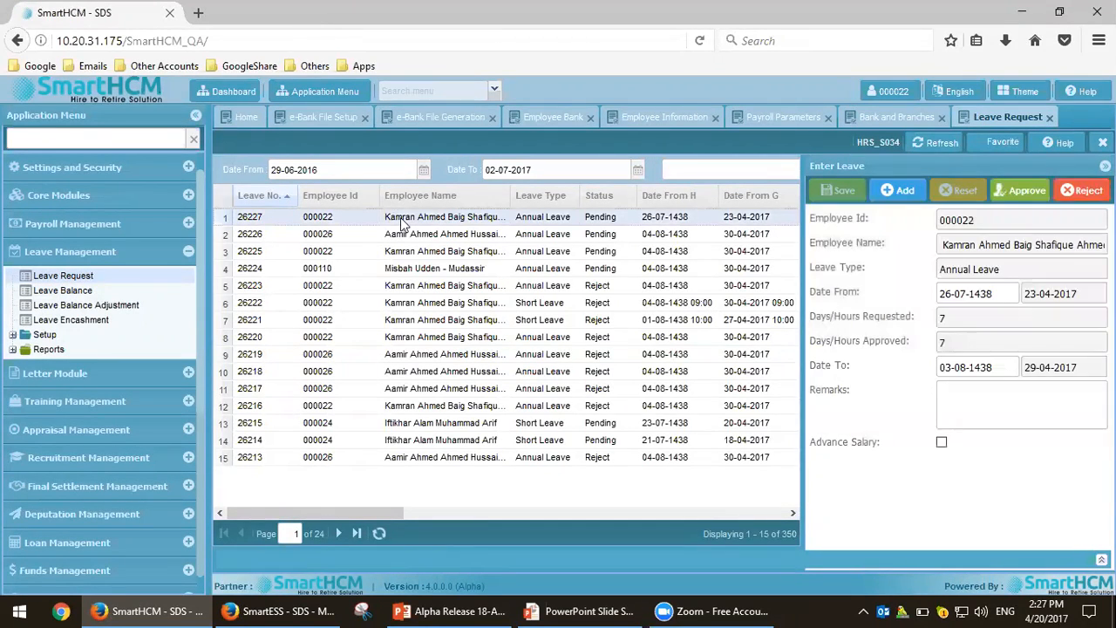
left_click(441, 236)
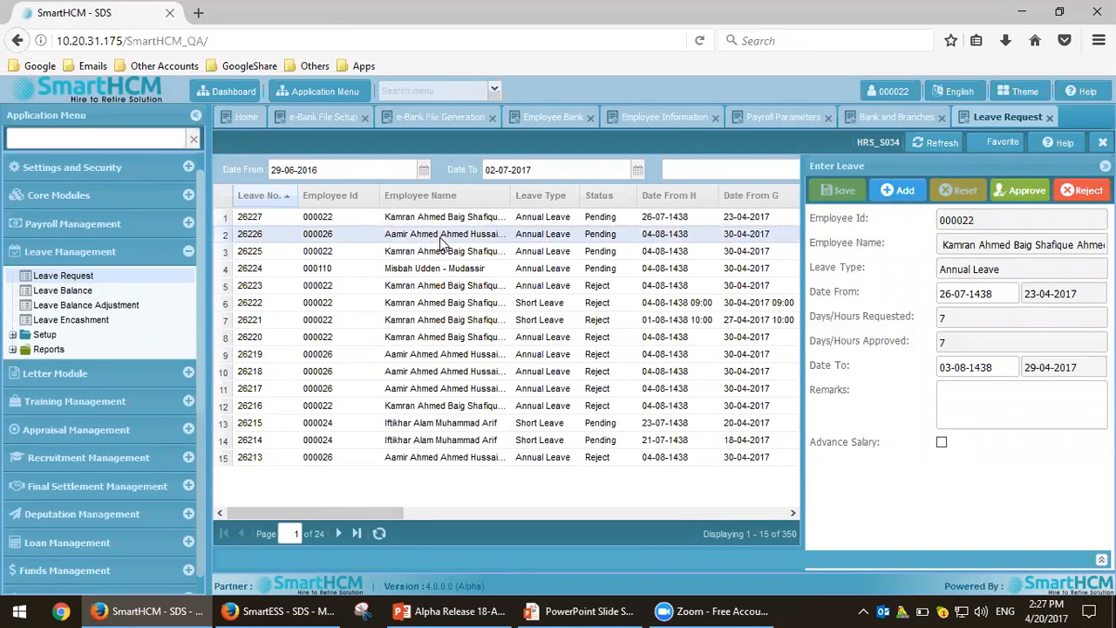
left_click(444, 251)
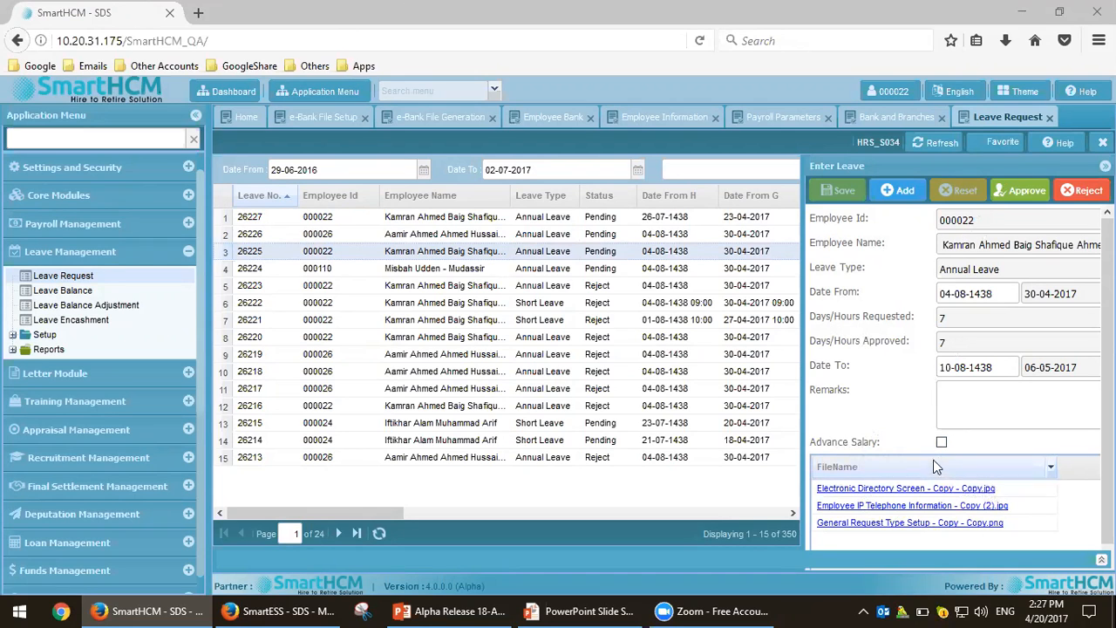
scroll(945, 463, "down", 1)
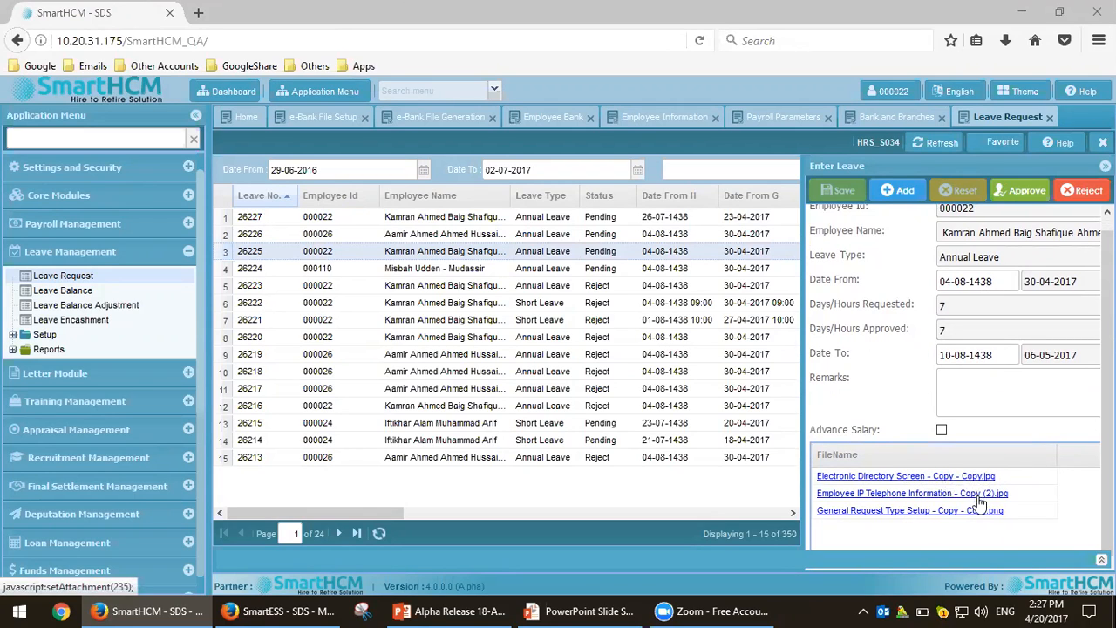
View the Electronic Directory Screen and Employee IP Telephone Information attachments of the selected leave request, closing each one
left_click(936, 480)
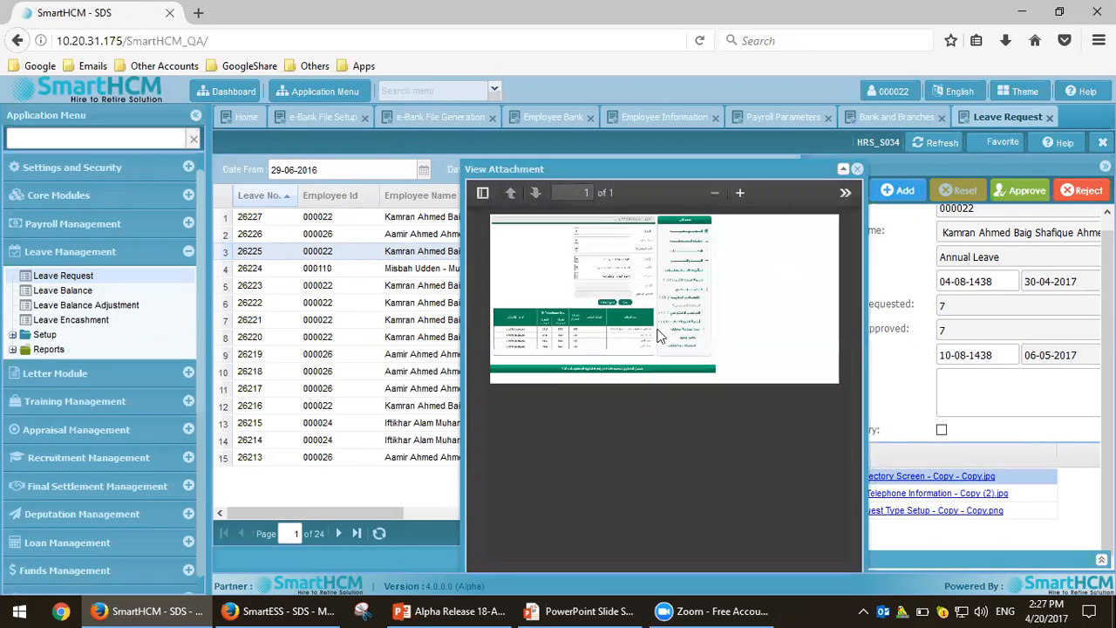
left_click(844, 192)
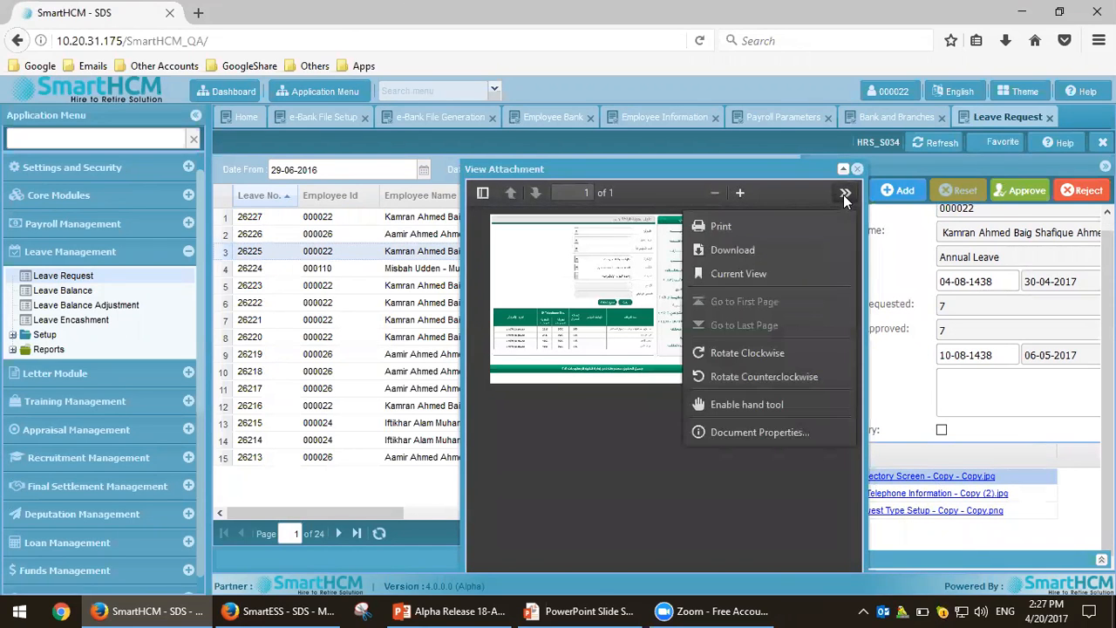
left_click(857, 168)
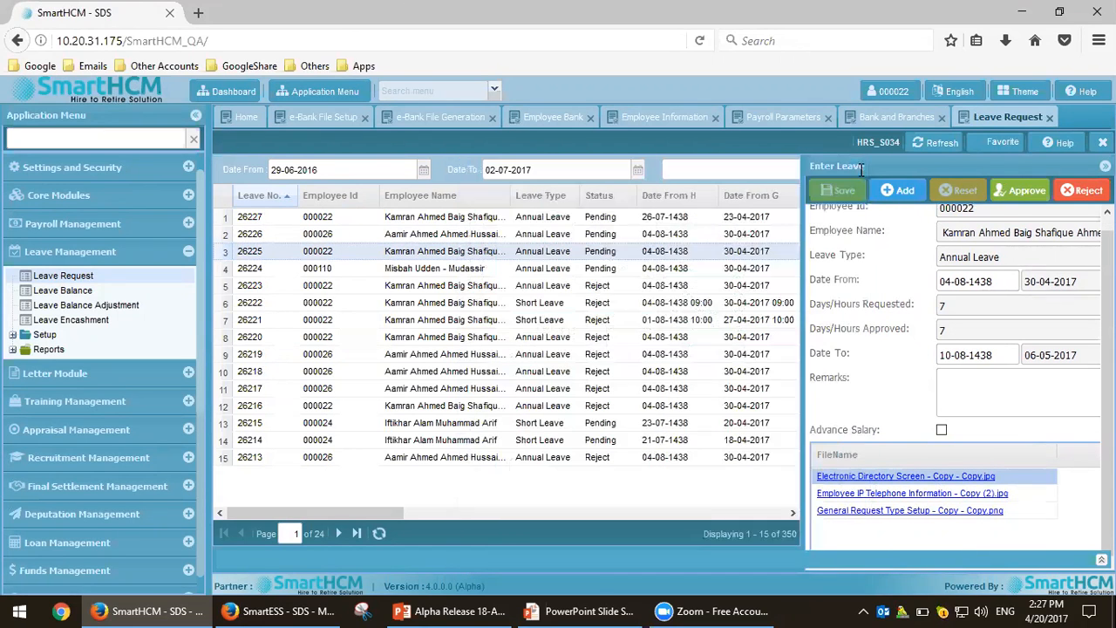
left_click(866, 495)
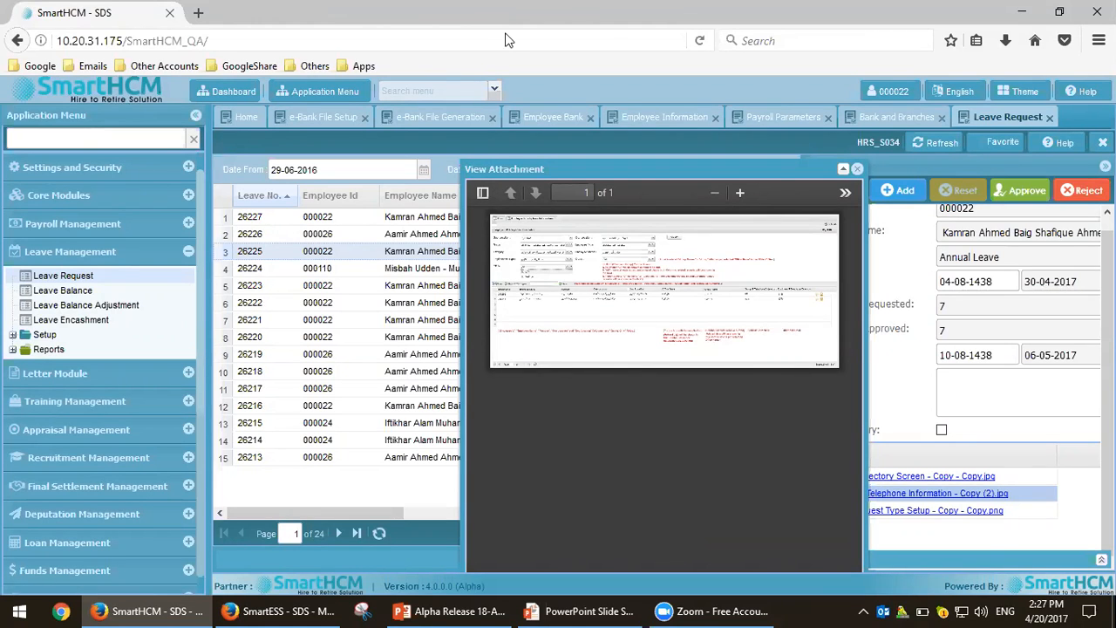
left_click(857, 169)
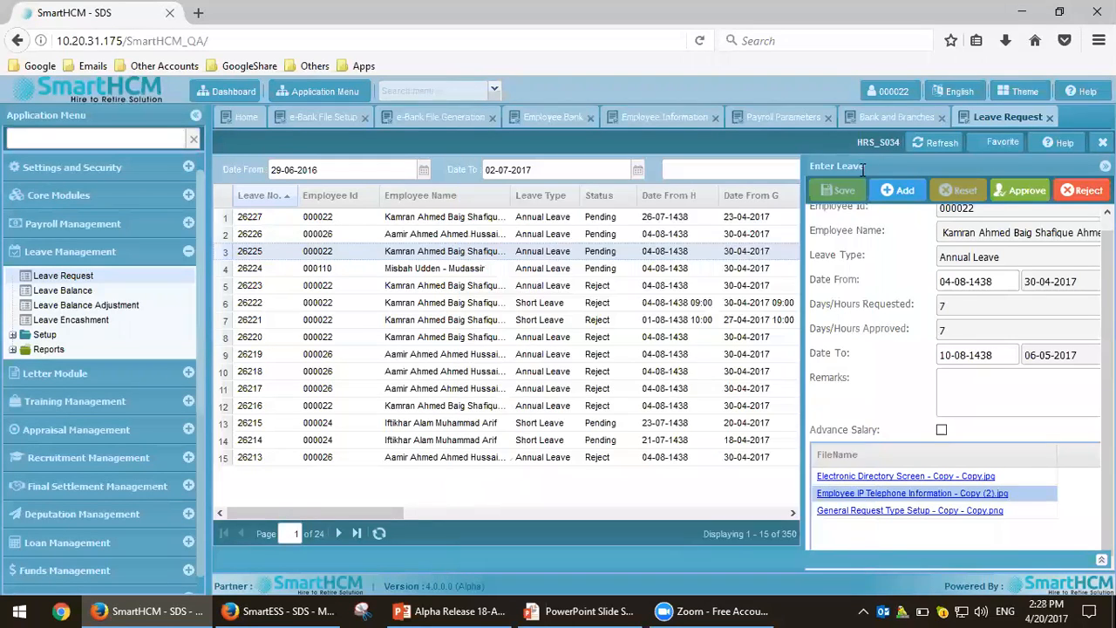
View the General Request Type Setup attachment, zoom in to 40% and widen its window to examine it, and close it
right_click(868, 520)
left_click(847, 526)
left_click(846, 515)
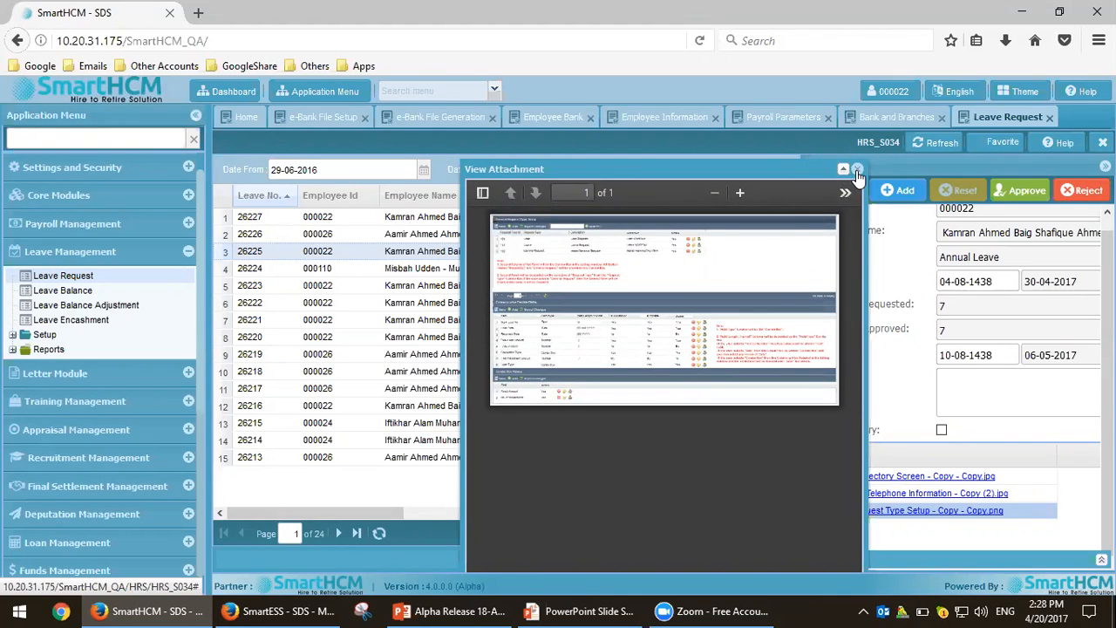
left_click(740, 193)
left_click(740, 193)
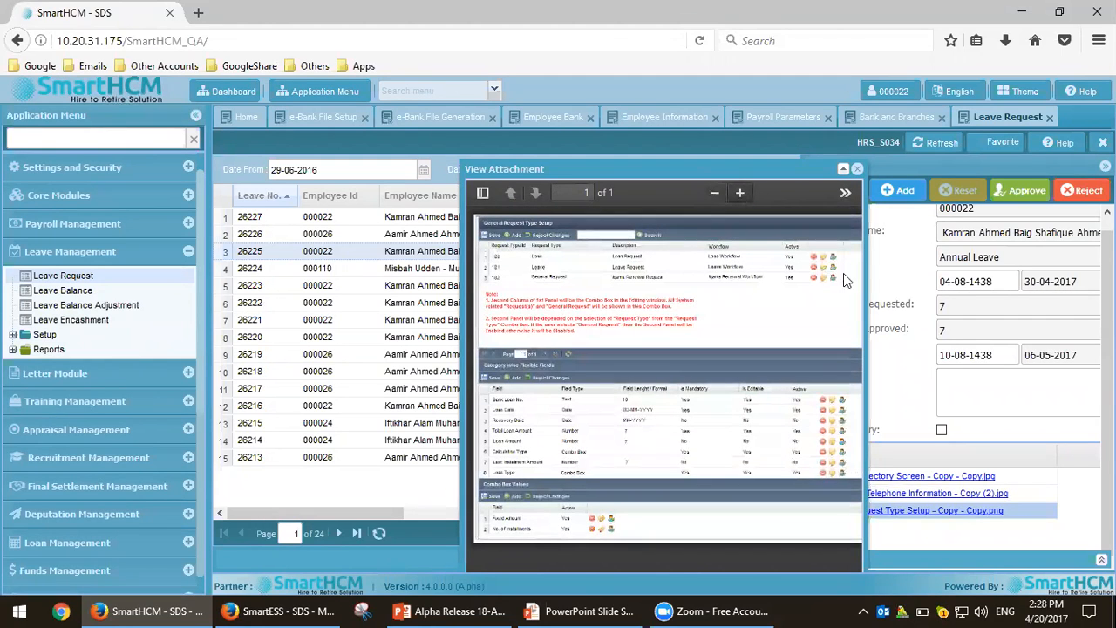
left_click_drag(866, 278, 955, 330)
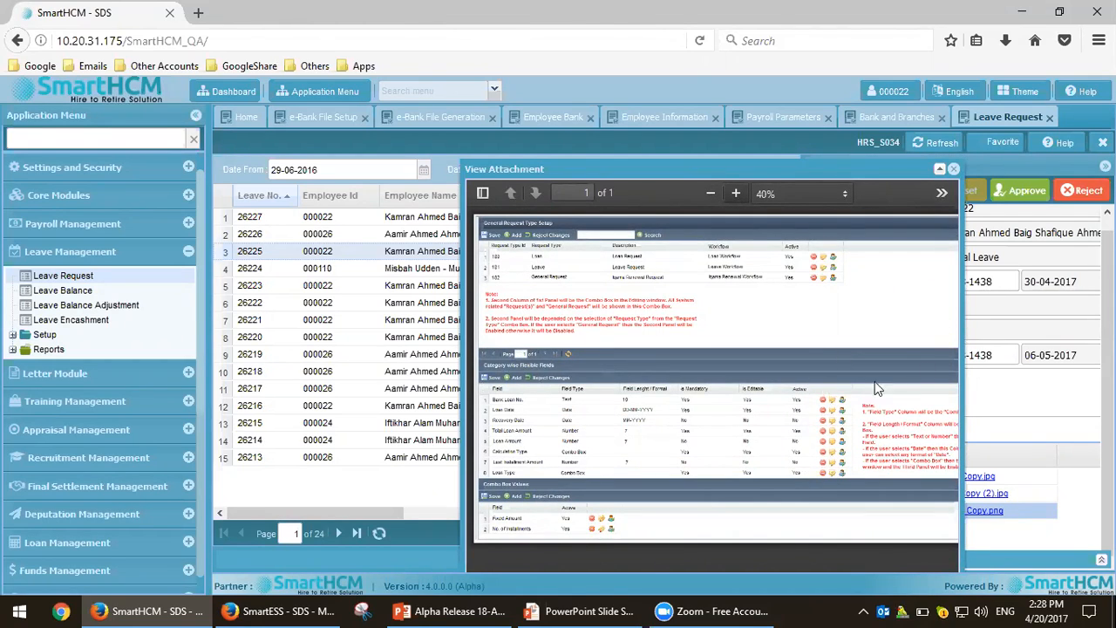
left_click_drag(962, 372, 1033, 373)
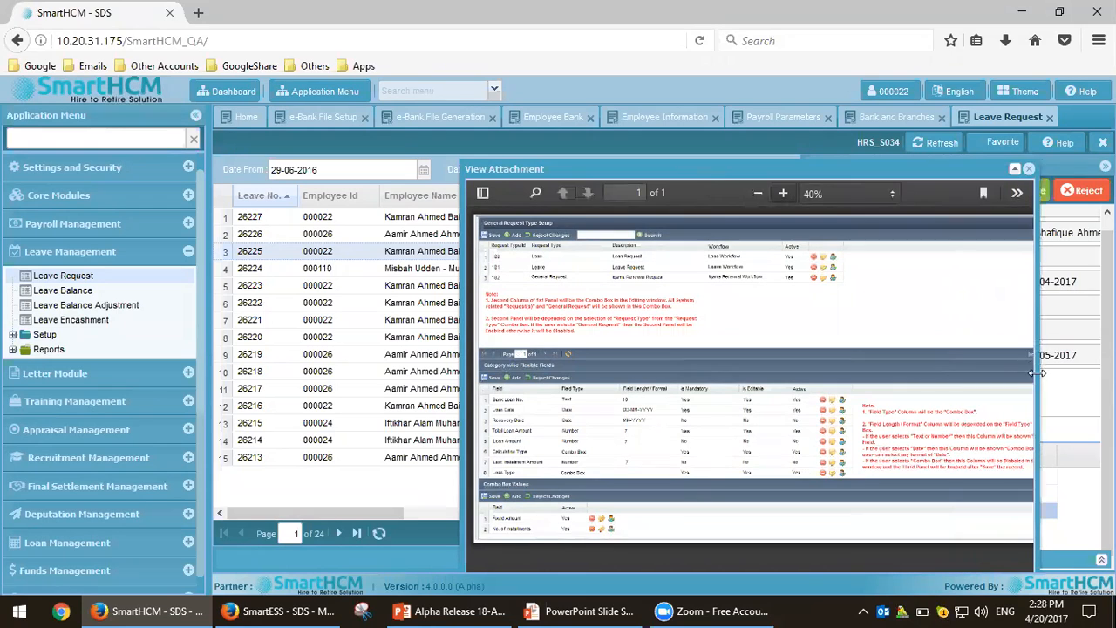
left_click(1030, 169)
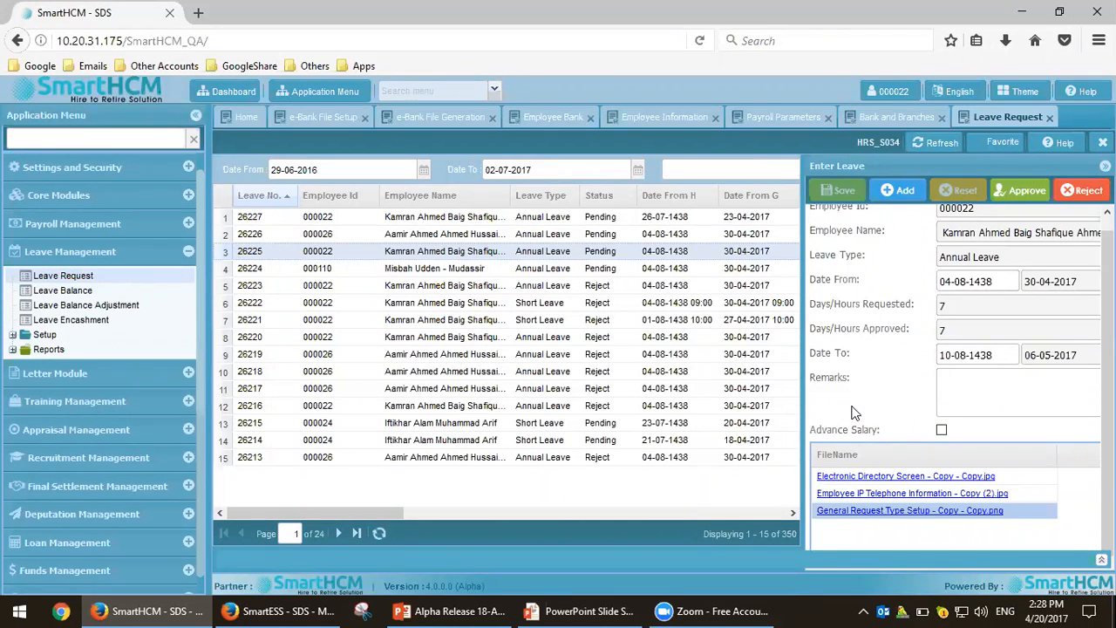
Switch to the PowerPoint slideshow and advance to the "PAY_R004 - Salary Sheet Report Parameter Form" slide
key("alt+Tab")
key("Right")
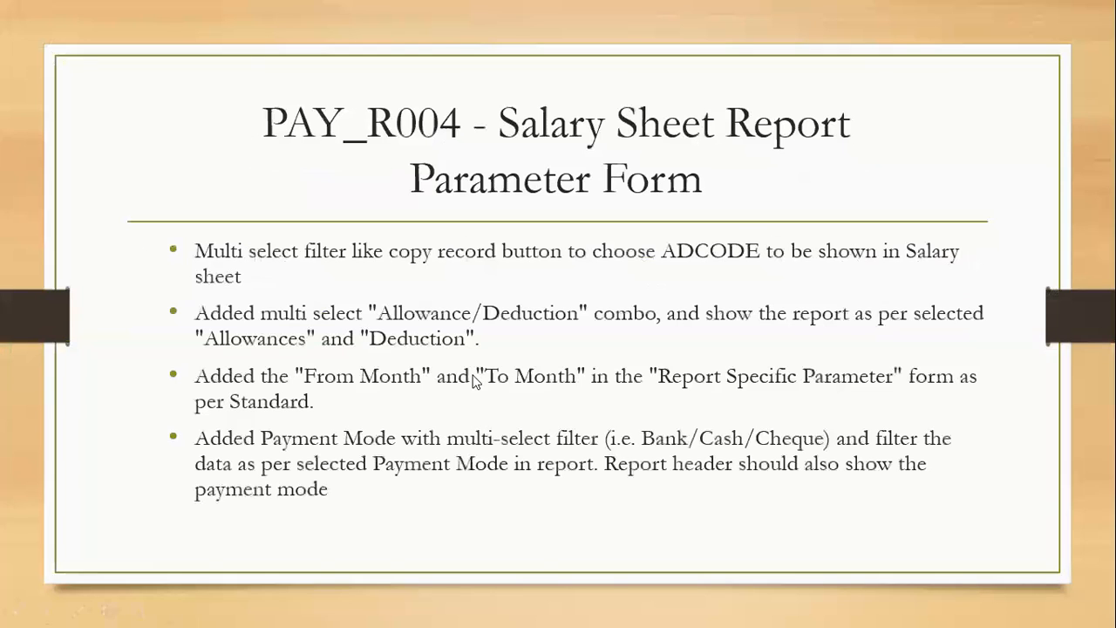
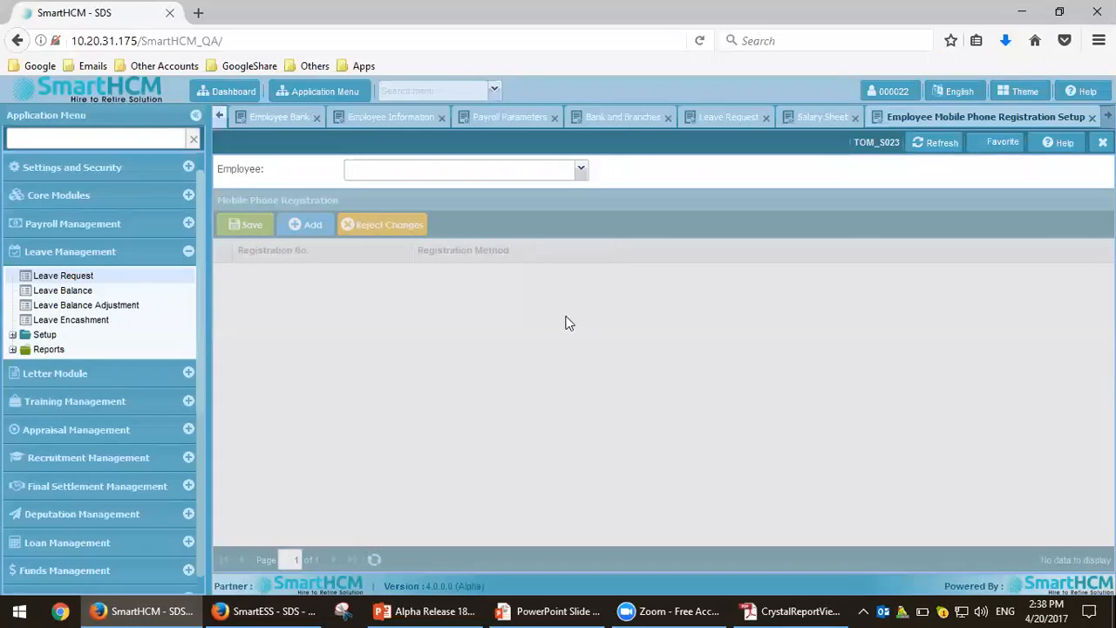
Select employee 000021 and start a new mobile phone registration to view the Registration Method choices, and cancel the entry
left_click(580, 169)
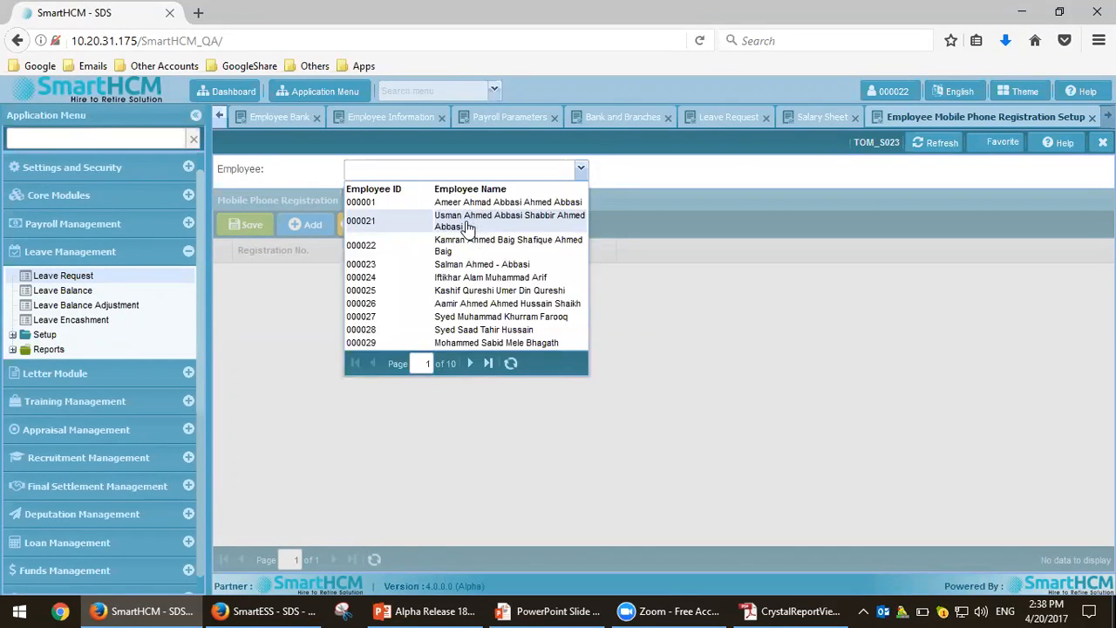
left_click(464, 223)
left_click(313, 233)
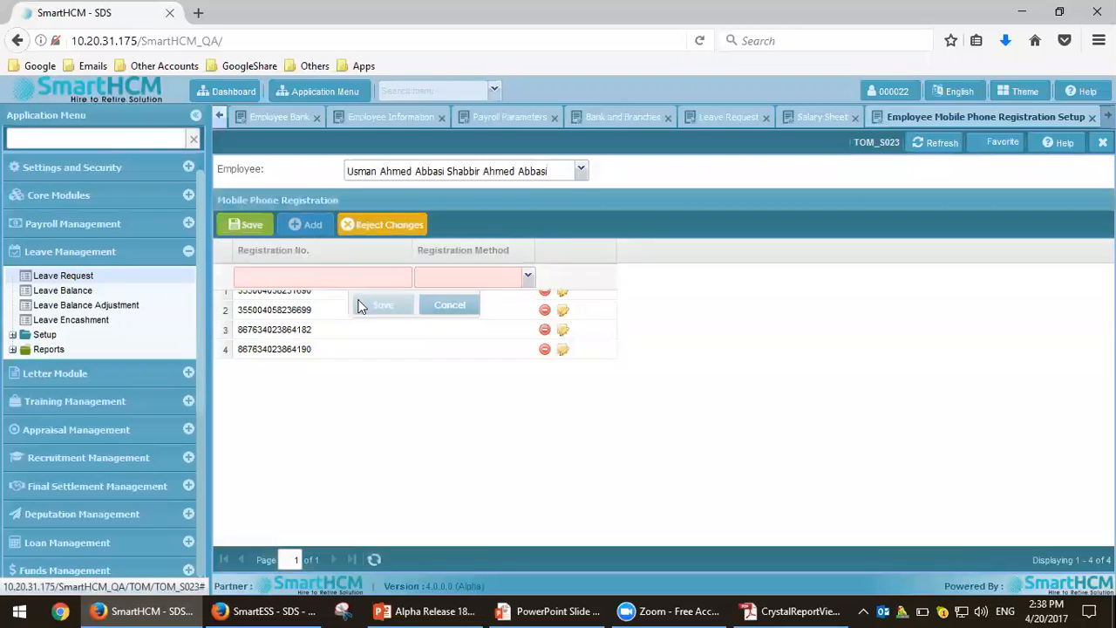
left_click(528, 277)
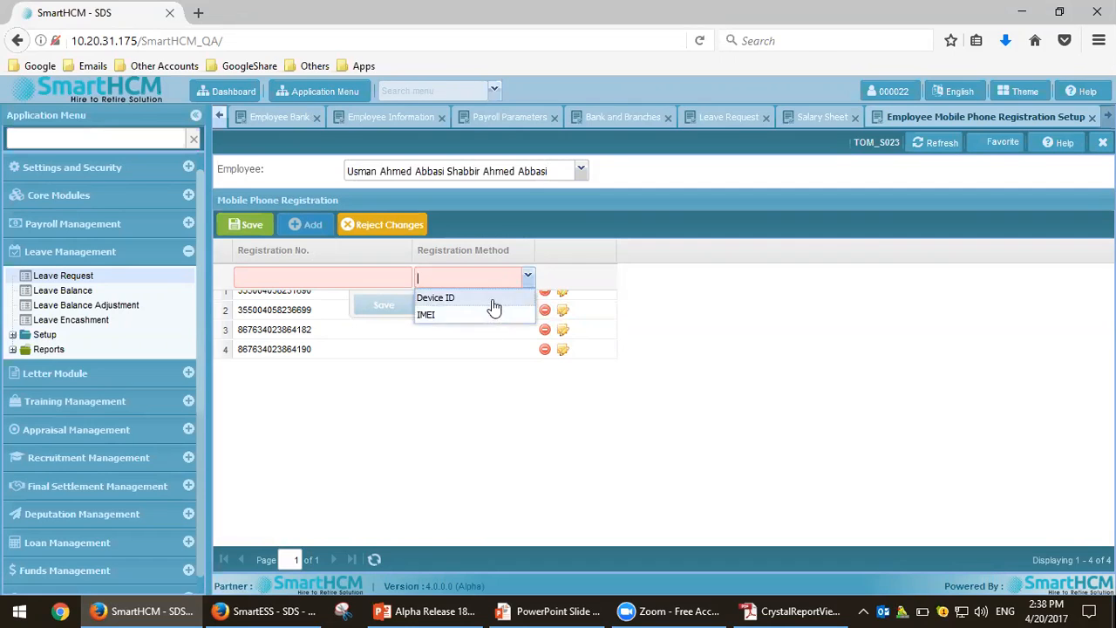
left_click(390, 312)
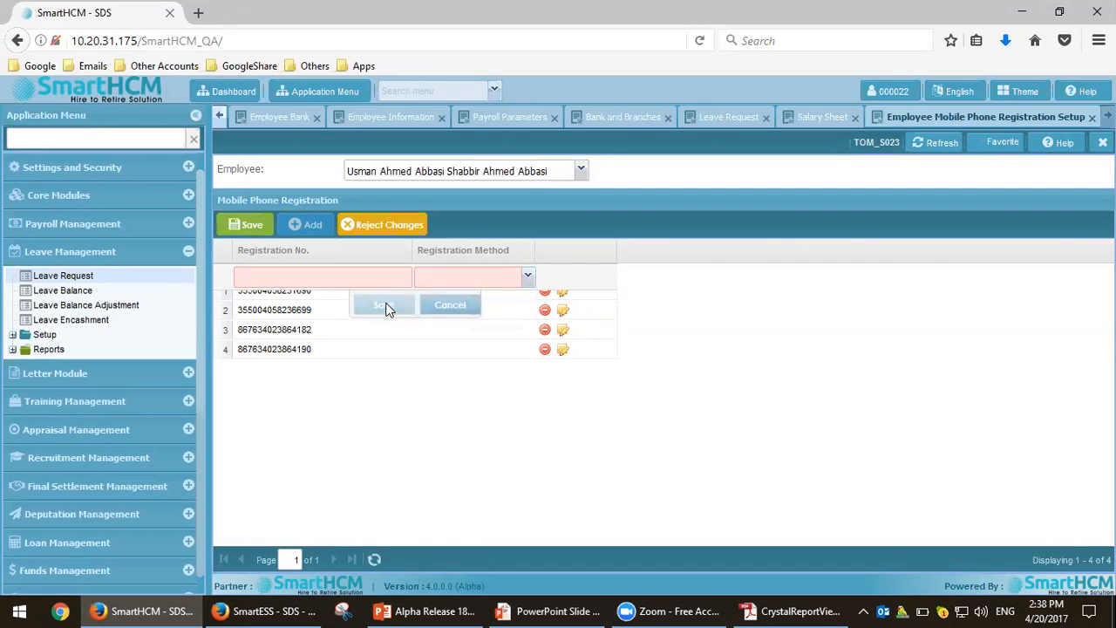
left_click(448, 306)
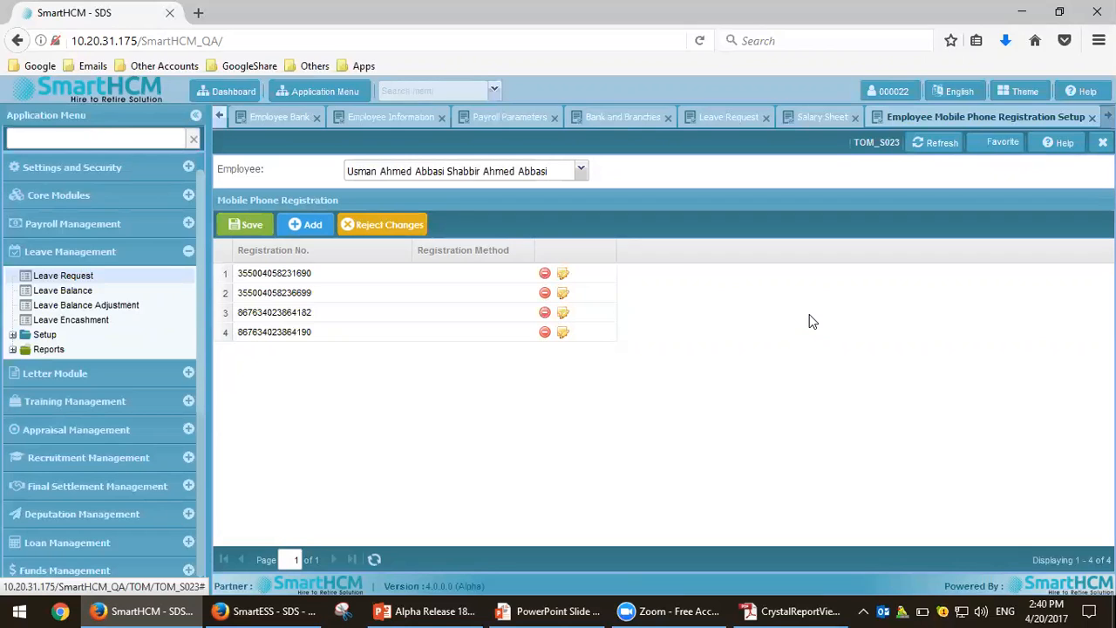
Edit the employee's first phone registration, trying the Registration Method choices and leaving it on Device ID
left_click(563, 275)
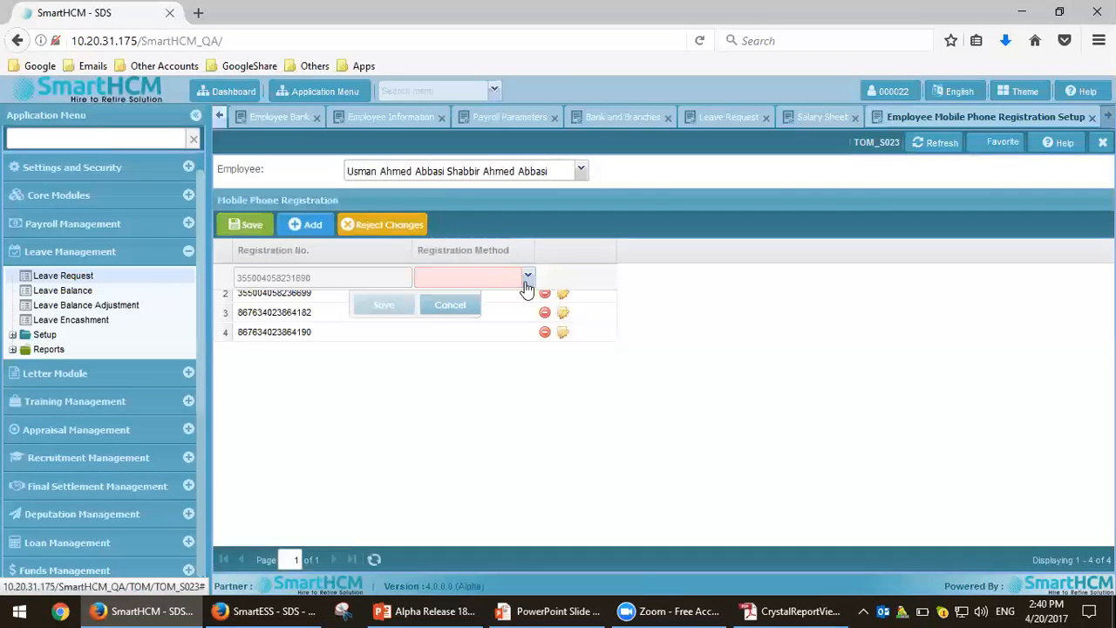
left_click(527, 276)
left_click(514, 300)
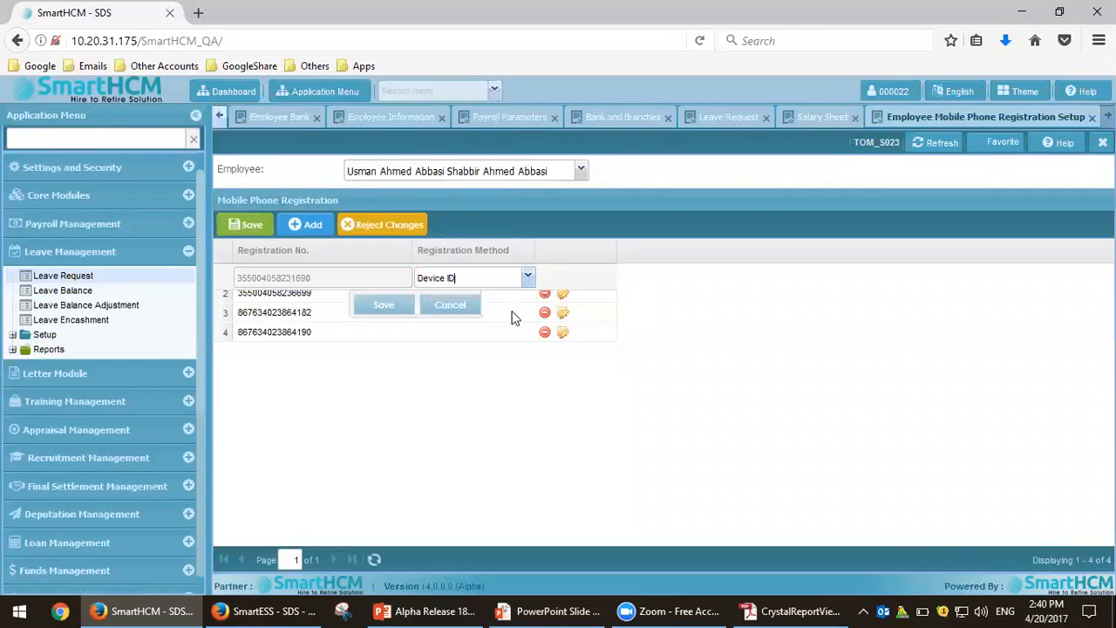
left_click(527, 277)
left_click(510, 321)
left_click(527, 277)
left_click(519, 301)
Check the release slides in PowerPoint and open Labels and Menus Translation under Language Translation in the Settings and Security module
left_click(470, 90)
left_click(94, 168)
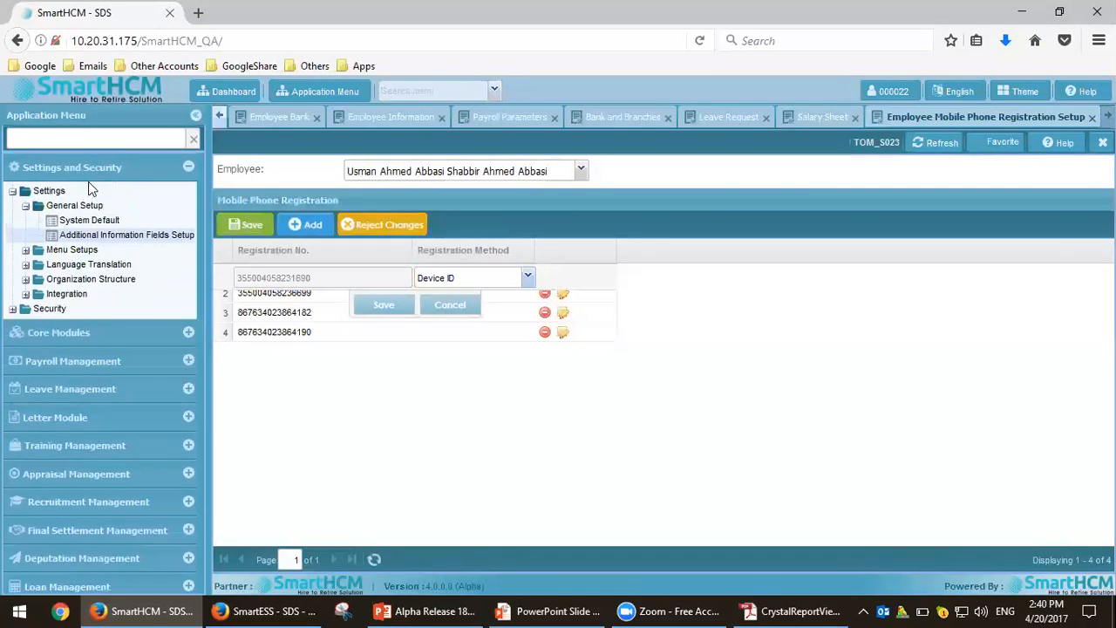
left_click(25, 206)
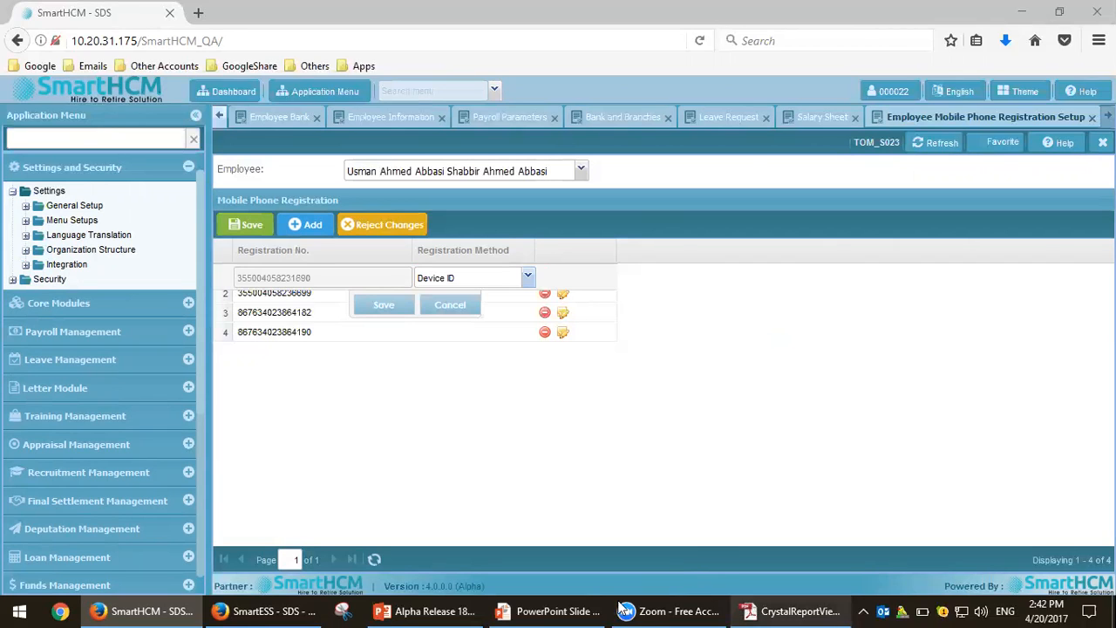
left_click(549, 610)
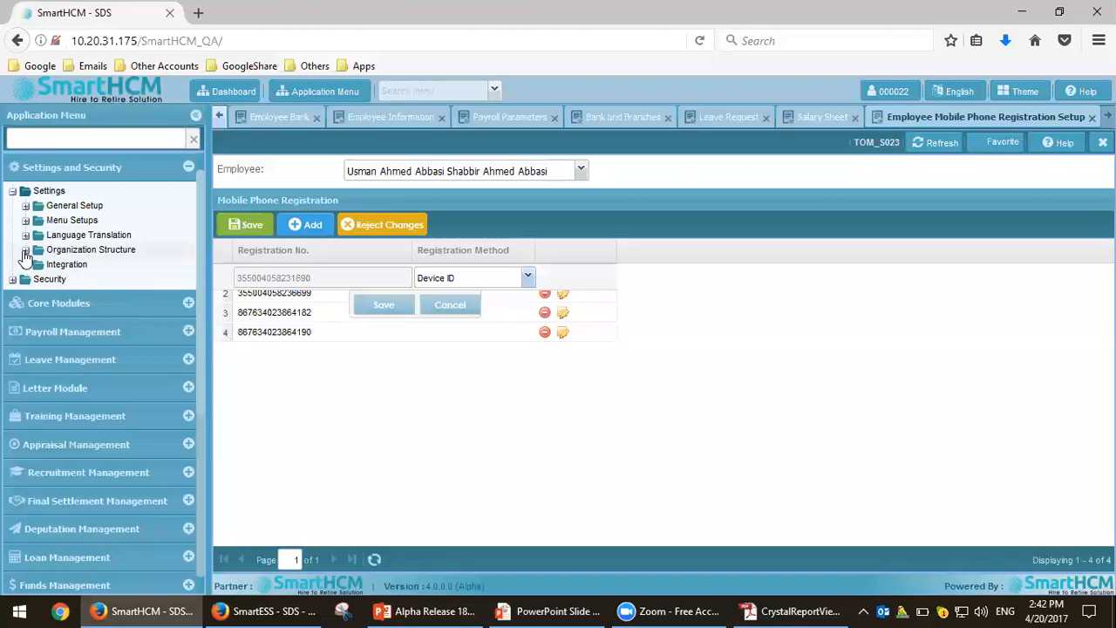
left_click(26, 235)
left_click(81, 266)
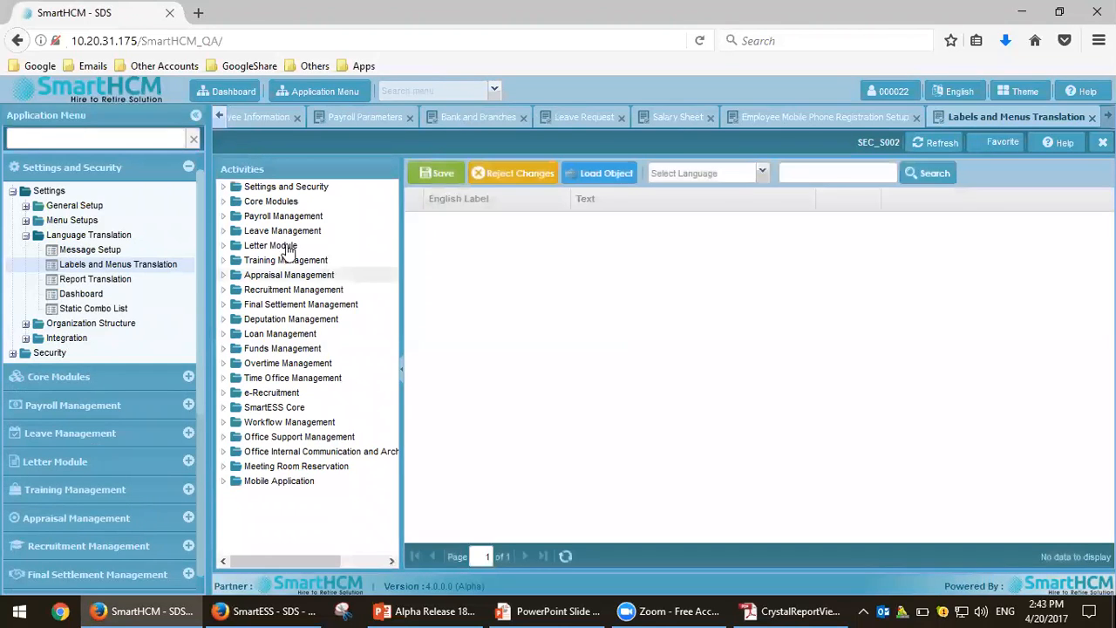
Load the English labels of the System Default activity under Settings and Security, General Setup
left_click(223, 186)
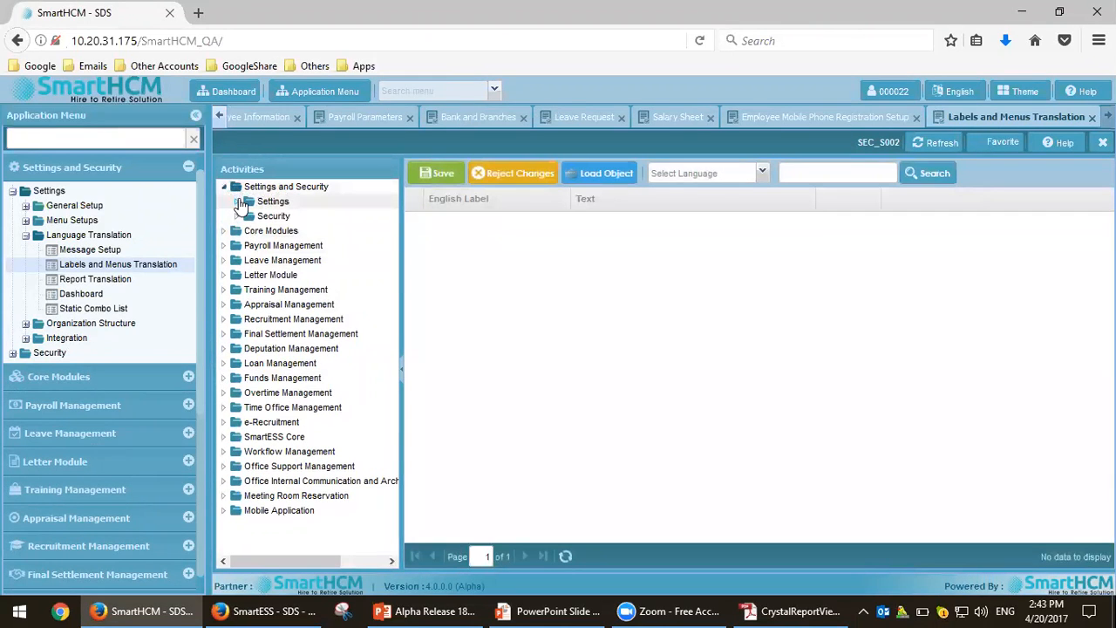
left_click(237, 202)
left_click(251, 217)
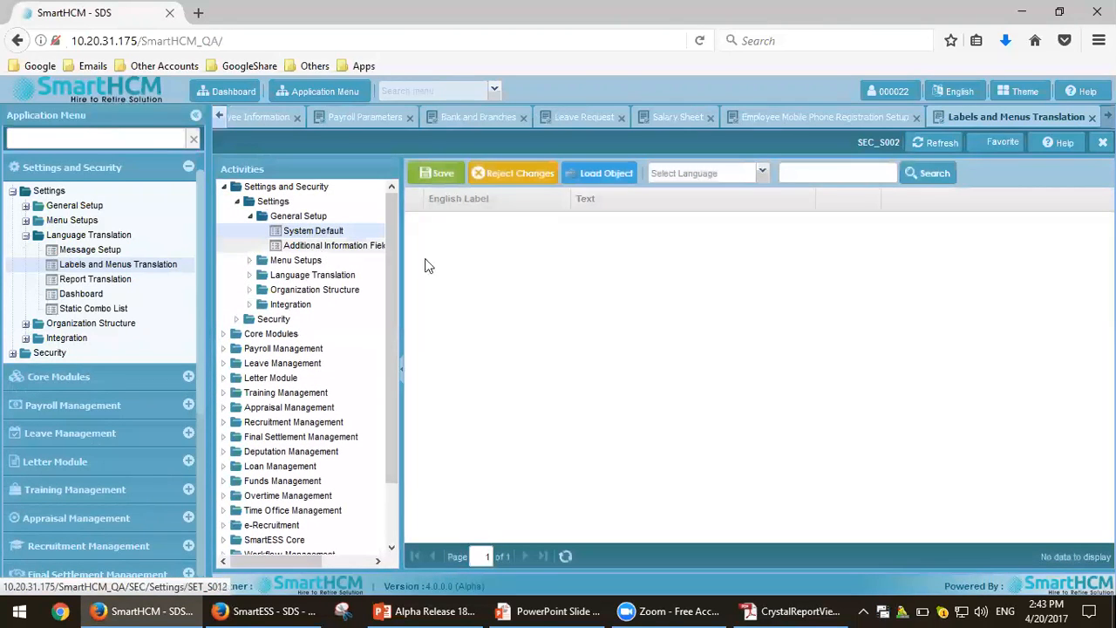
left_click(761, 173)
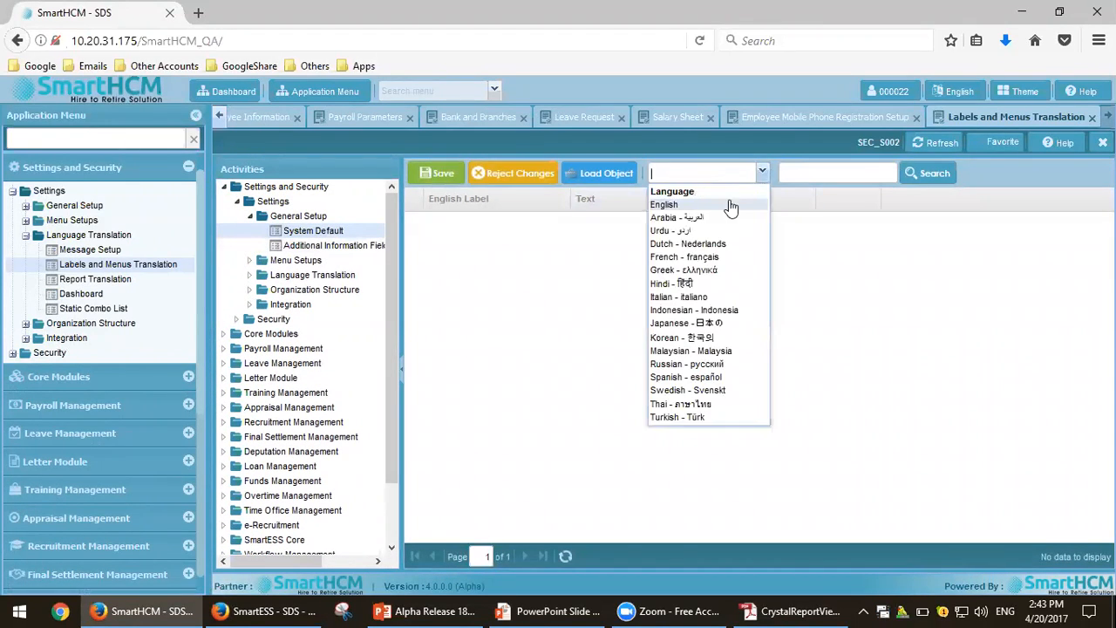
left_click(726, 205)
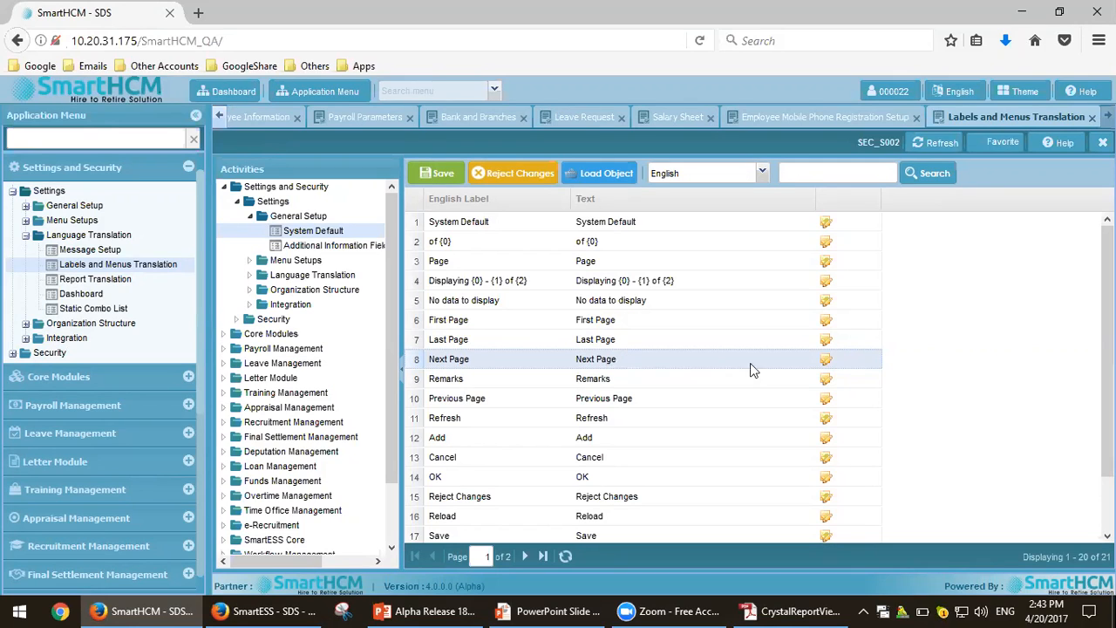
Open the "Next Page" label's English text for editing to show that it can be replaced, and cancel the edit
left_click(826, 364)
left_click_drag(692, 369, 540, 373)
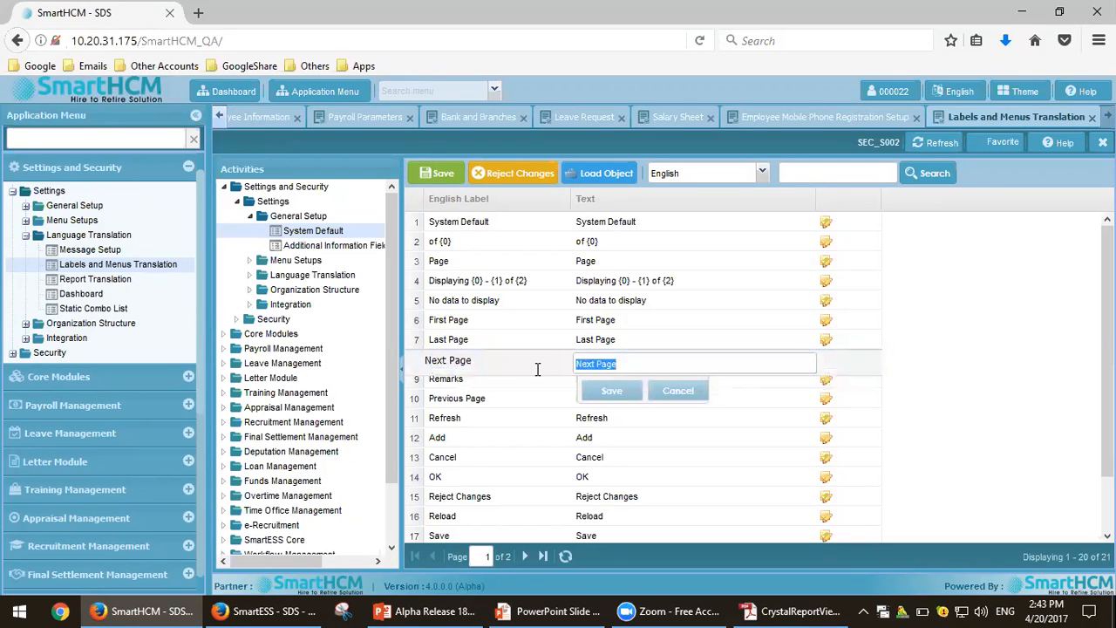
left_click(660, 396)
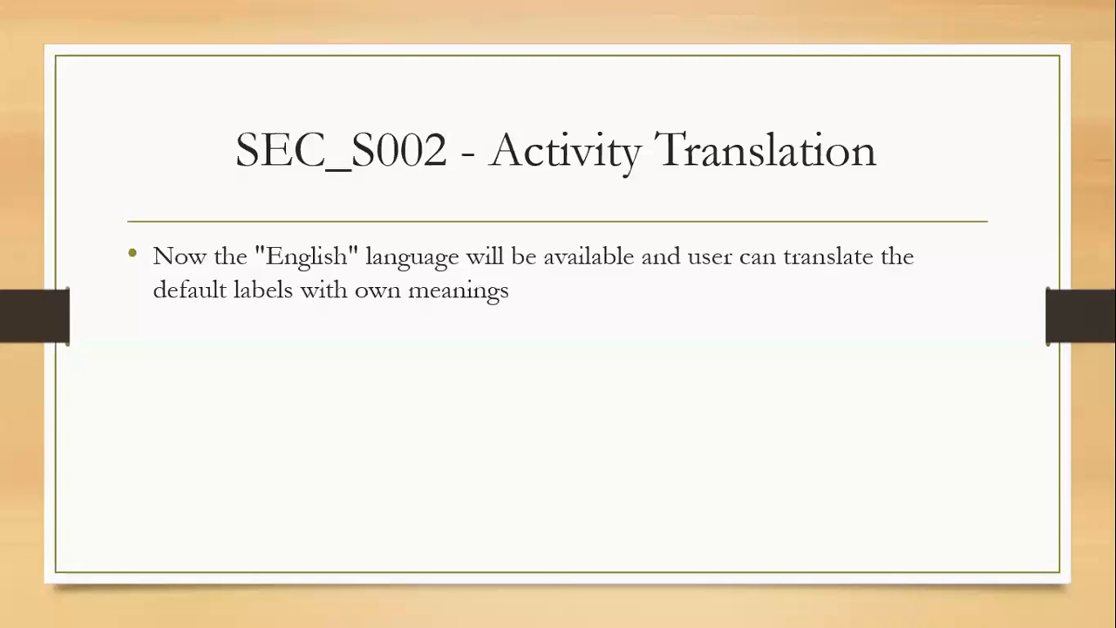
Advance the PowerPoint slideshow to the "Login Page" slide, return to SmartHCM and log out of the application
key("Right")
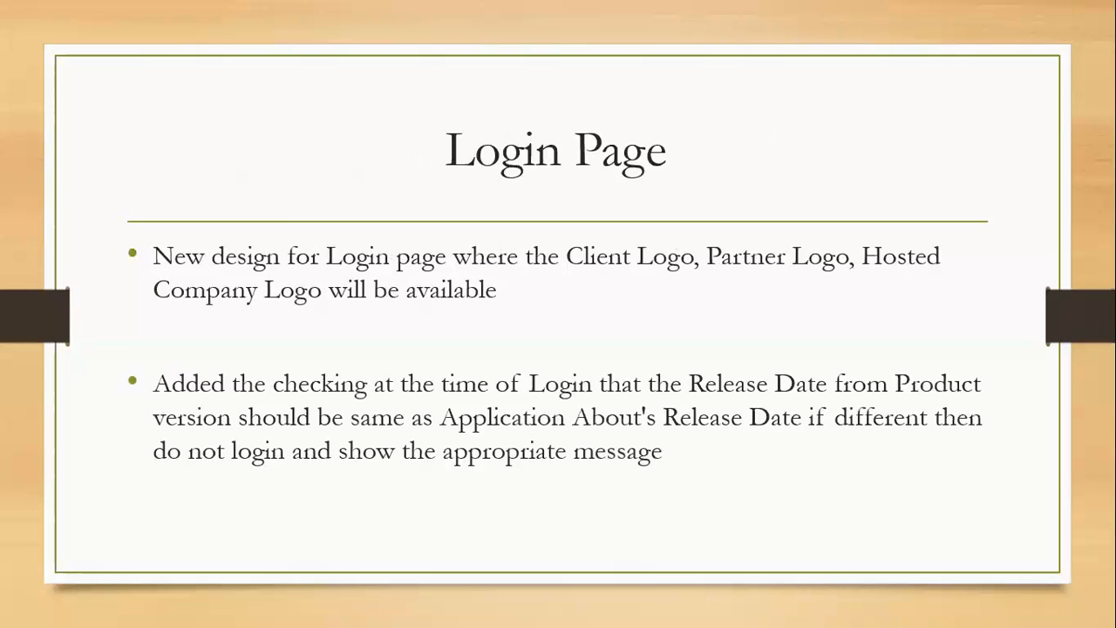
key("alt+Tab")
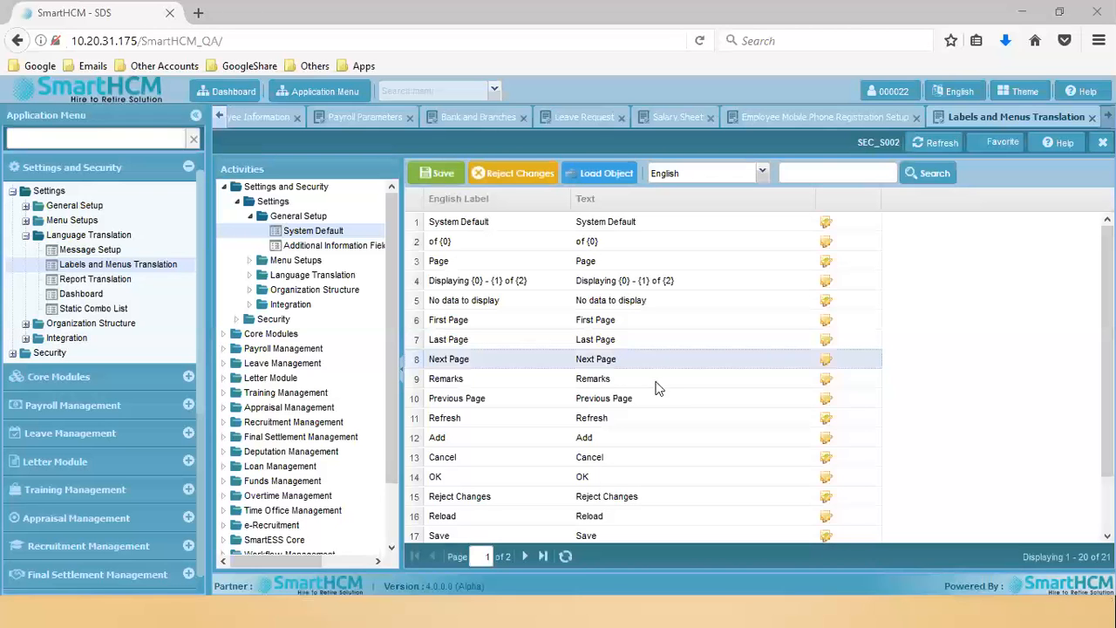
left_click(881, 91)
left_click(896, 135)
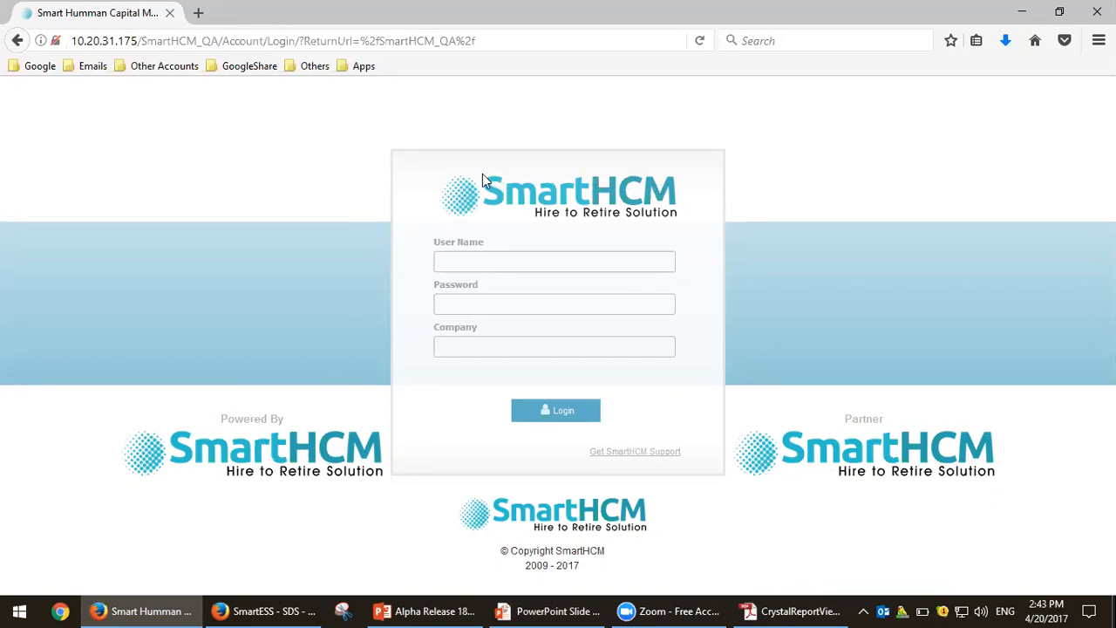
Examine the redesigned login page's main logo above the login fields and its Powered By logo
left_click_drag(487, 185, 628, 216)
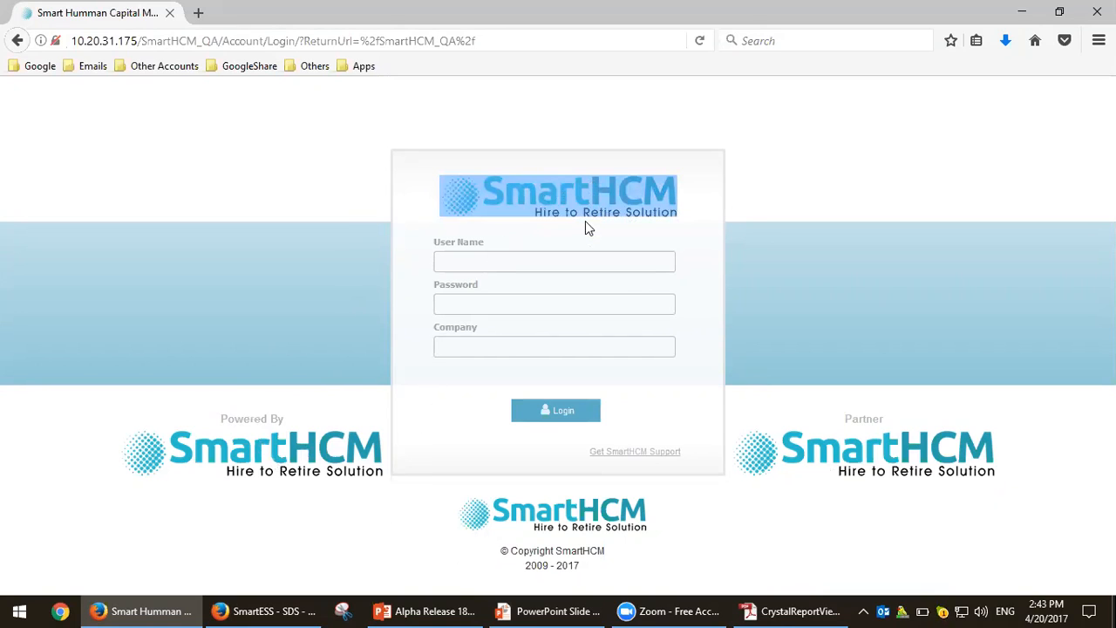
left_click(588, 247)
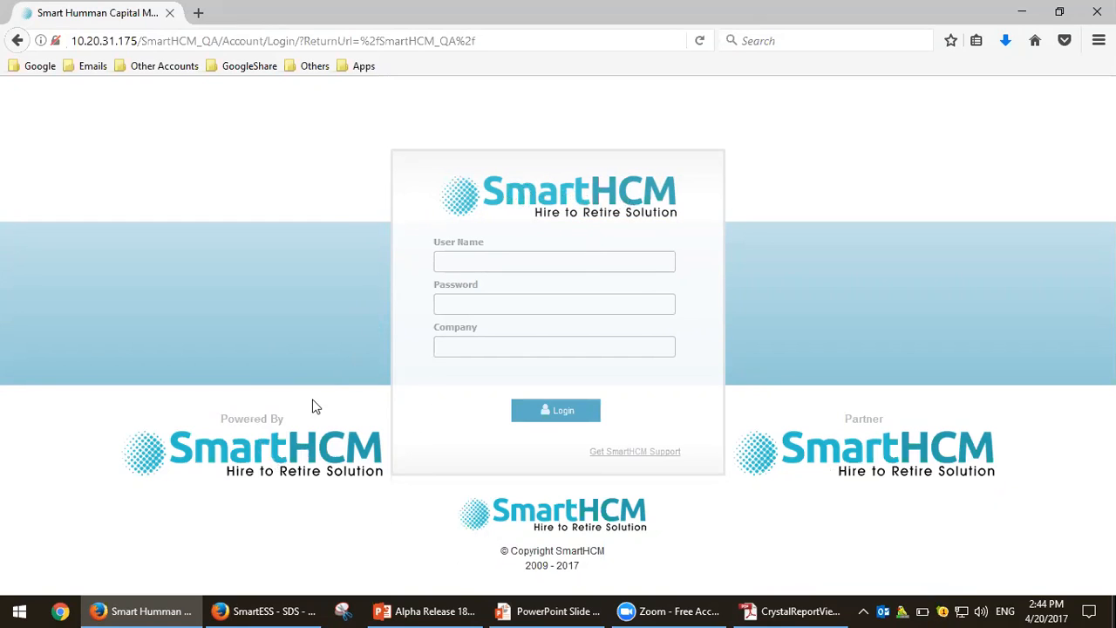
left_click_drag(224, 419, 289, 419)
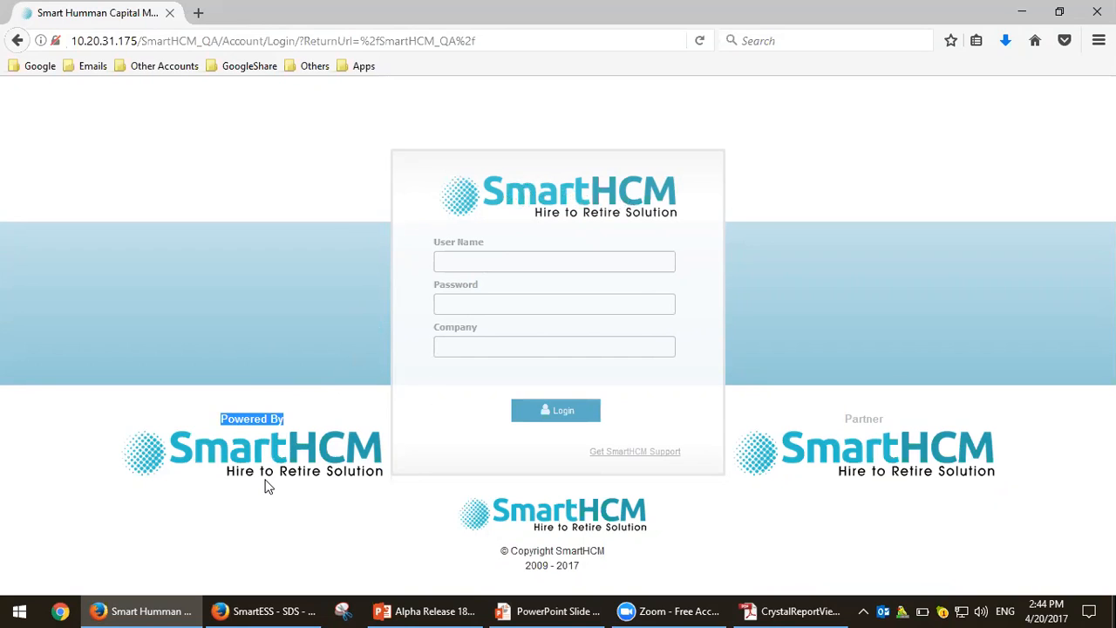
Examine the Powered By logo and the Partner logo at the foot of the redesigned login page
left_click_drag(136, 431, 291, 486)
left_click(324, 514)
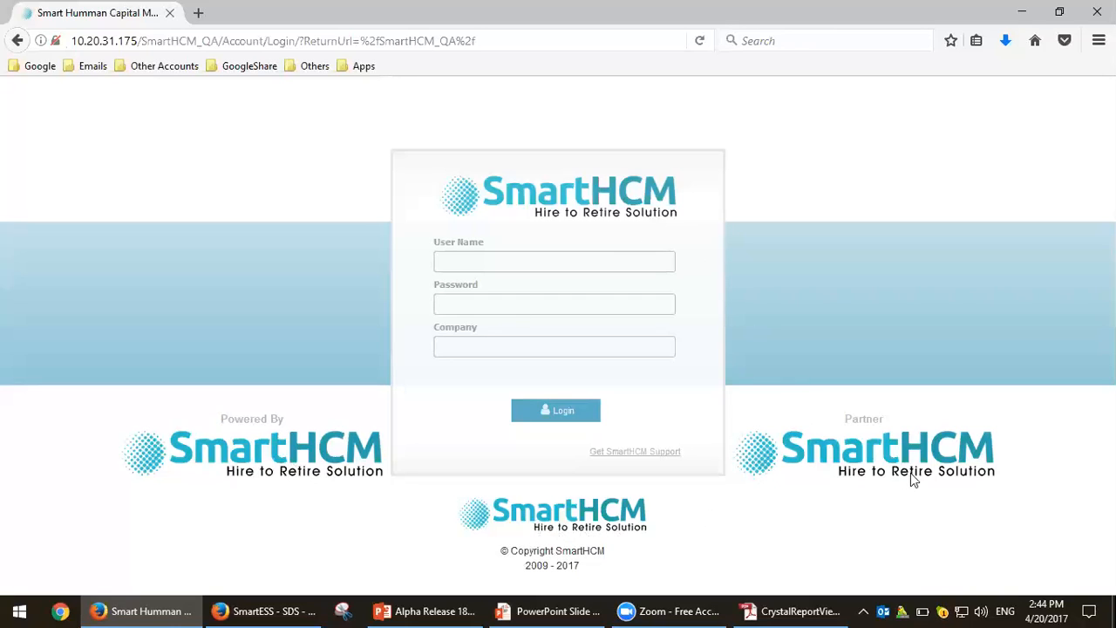
left_click_drag(810, 419, 932, 487)
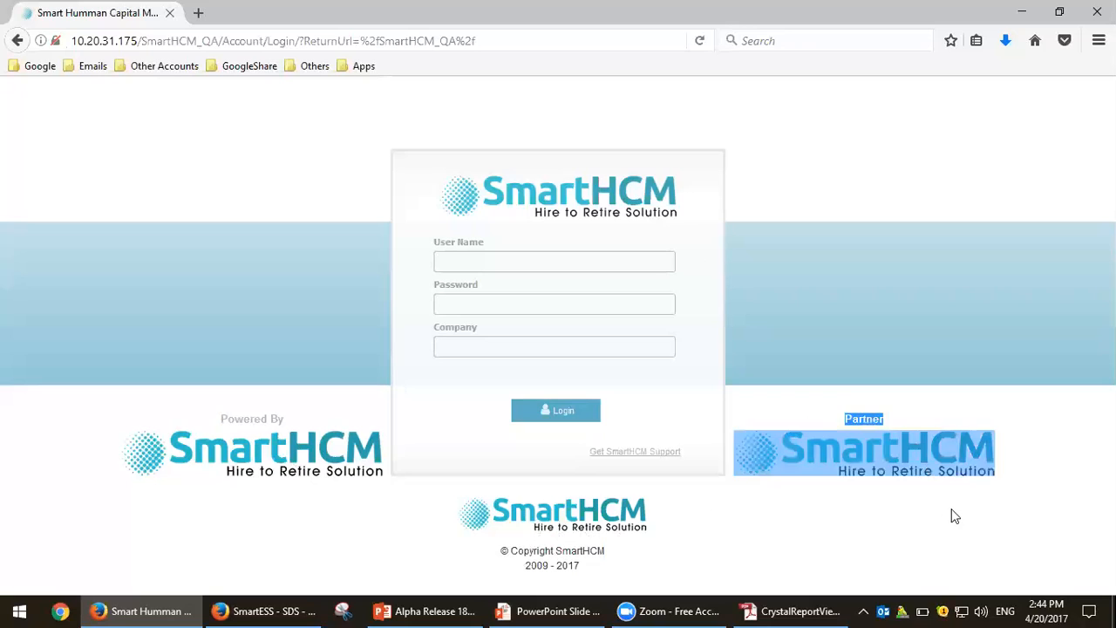
left_click(952, 511)
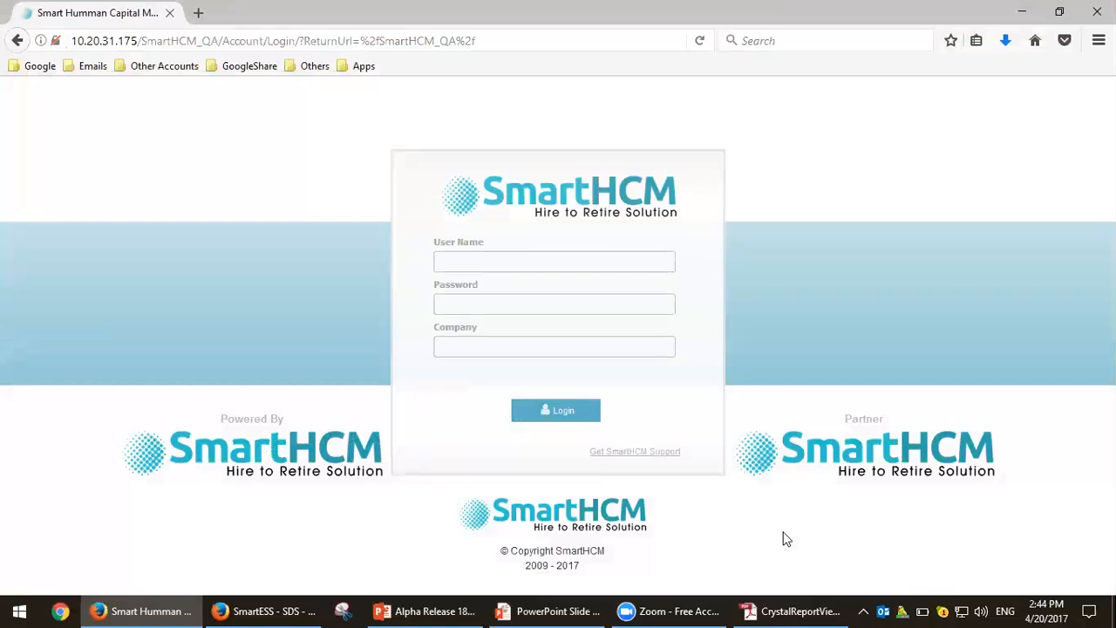
Log in to SmartHCM with a saved user name and password, entering qa as the company
left_click(604, 260)
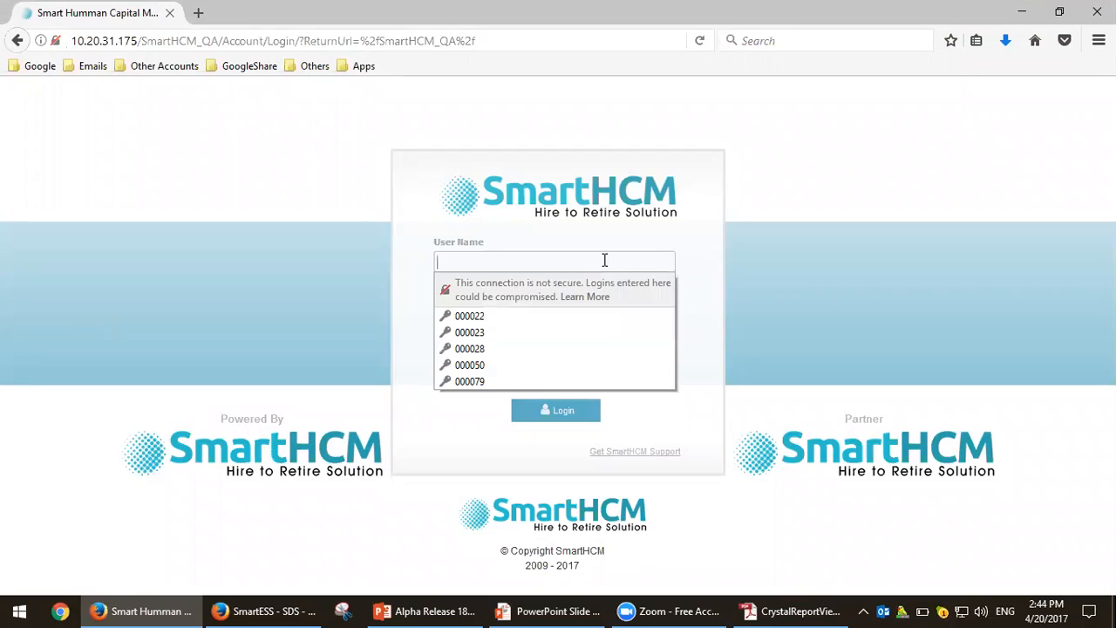
type("00")
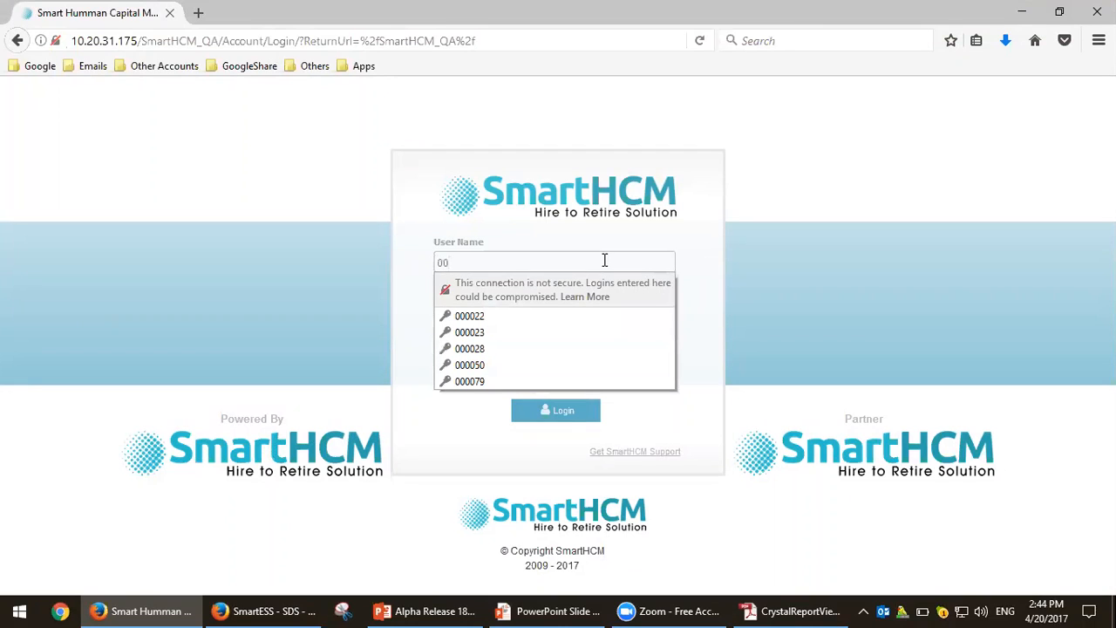
left_click(542, 318)
left_click(519, 349)
type("qa")
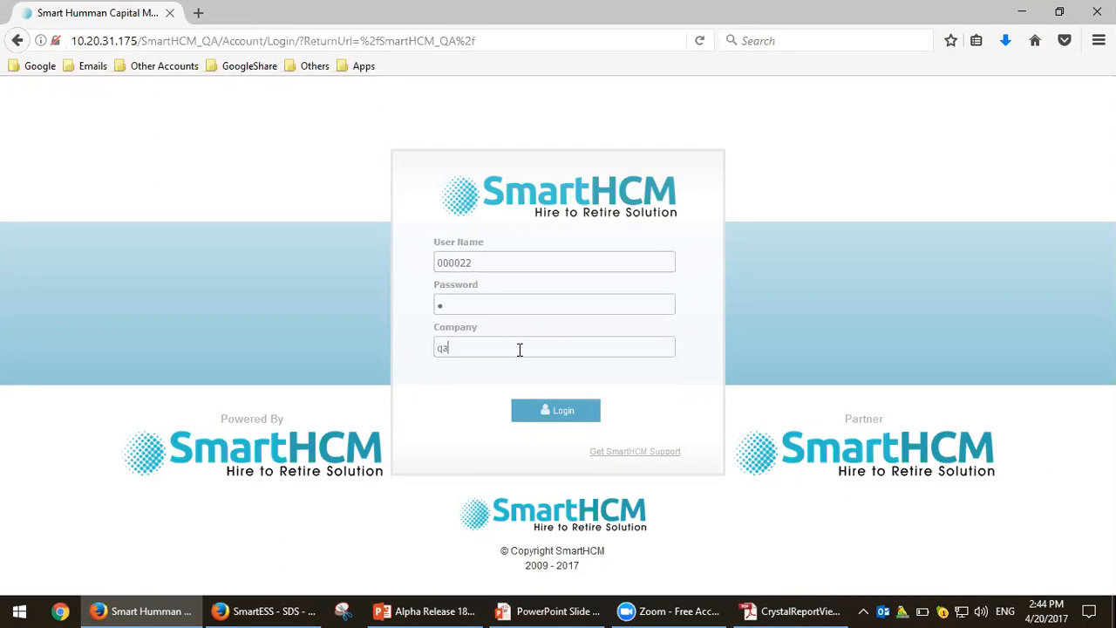
key("Return")
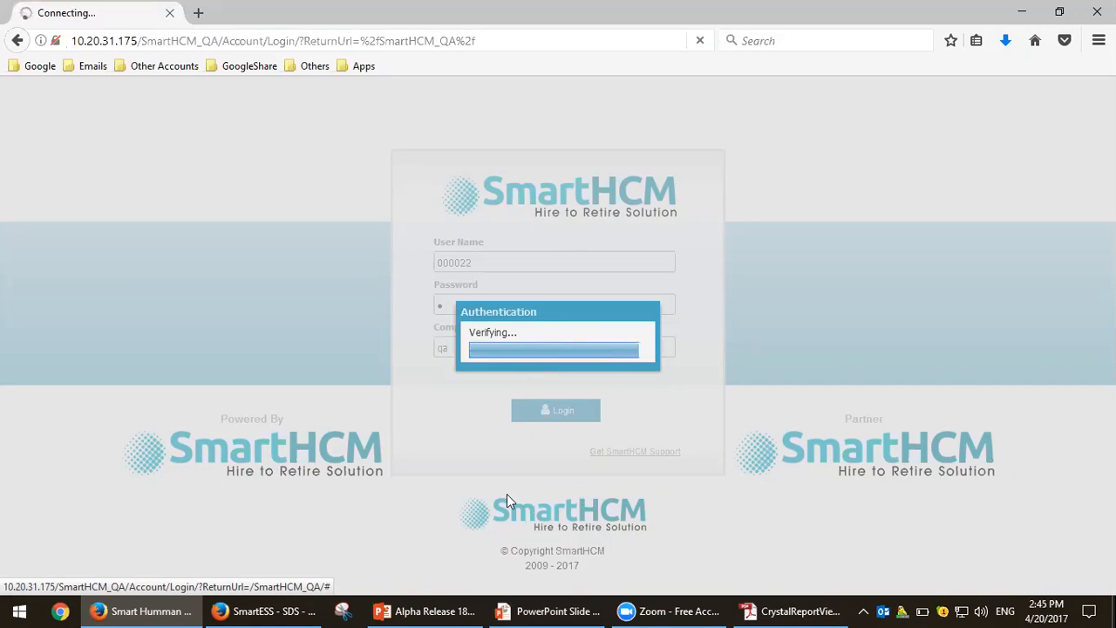
Switch to the PowerPoint slideshow, advance to the "Individuals" slide and return to SmartHCM in the browser
left_click(551, 610)
key("Right")
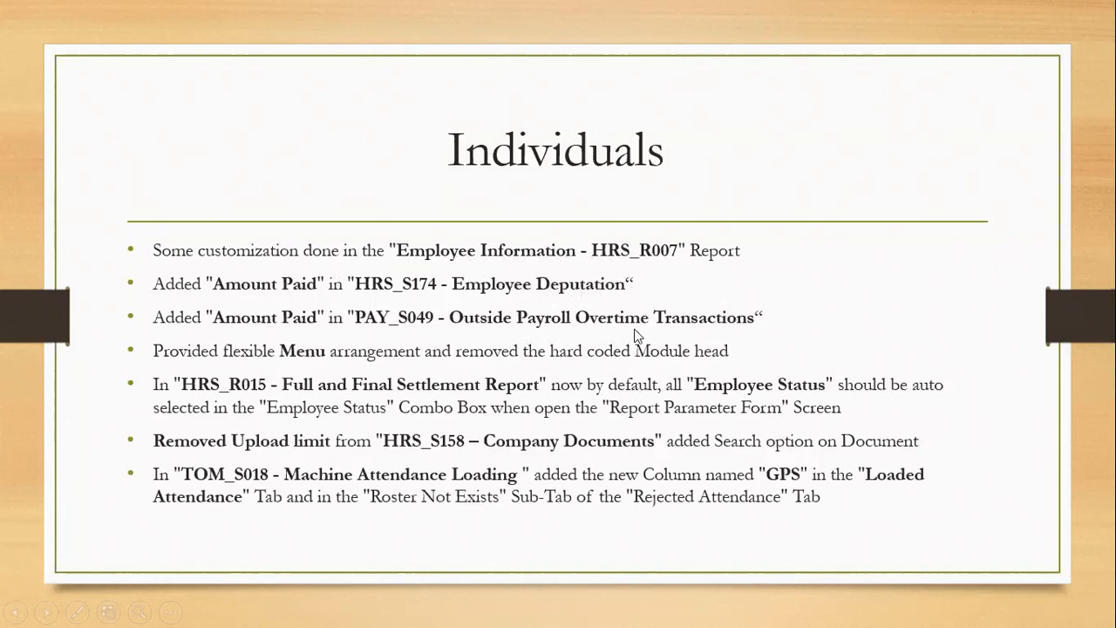
left_click(441, 334)
key("Left")
key("alt+Tab")
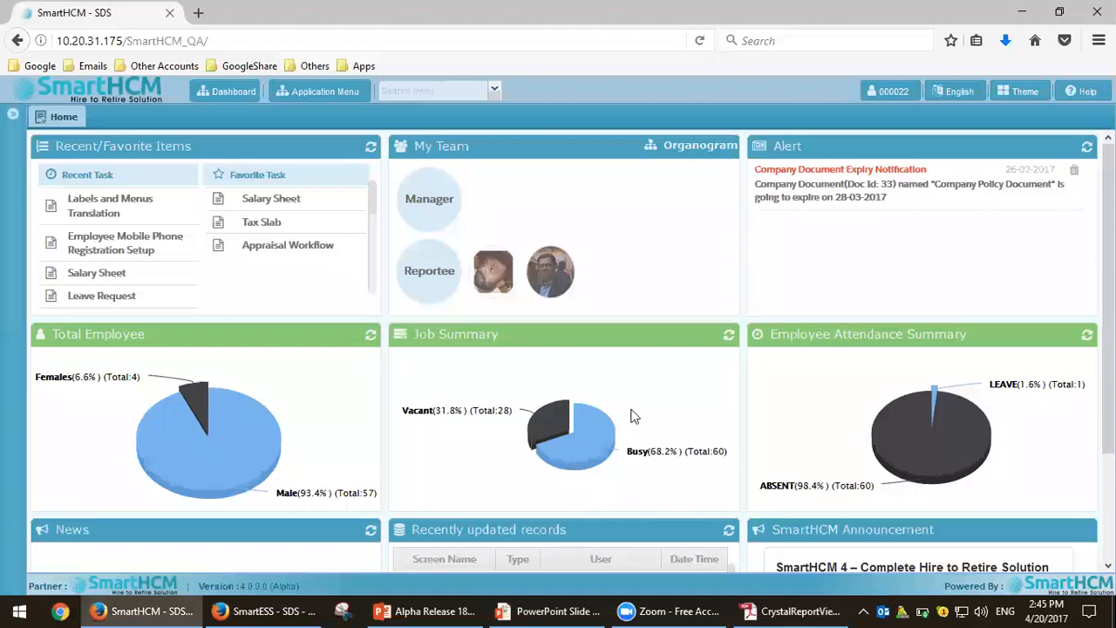
Open the Menu Sequence screen from Settings and Security, Menu Setups, and look over its list of modules
left_click(11, 118)
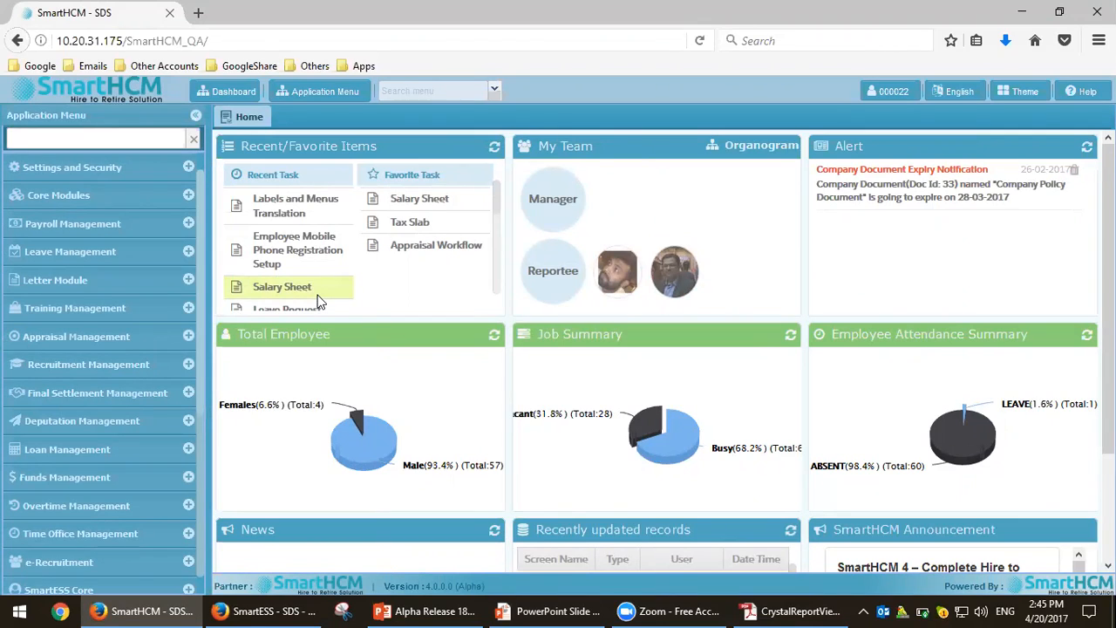
left_click(48, 168)
left_click(13, 191)
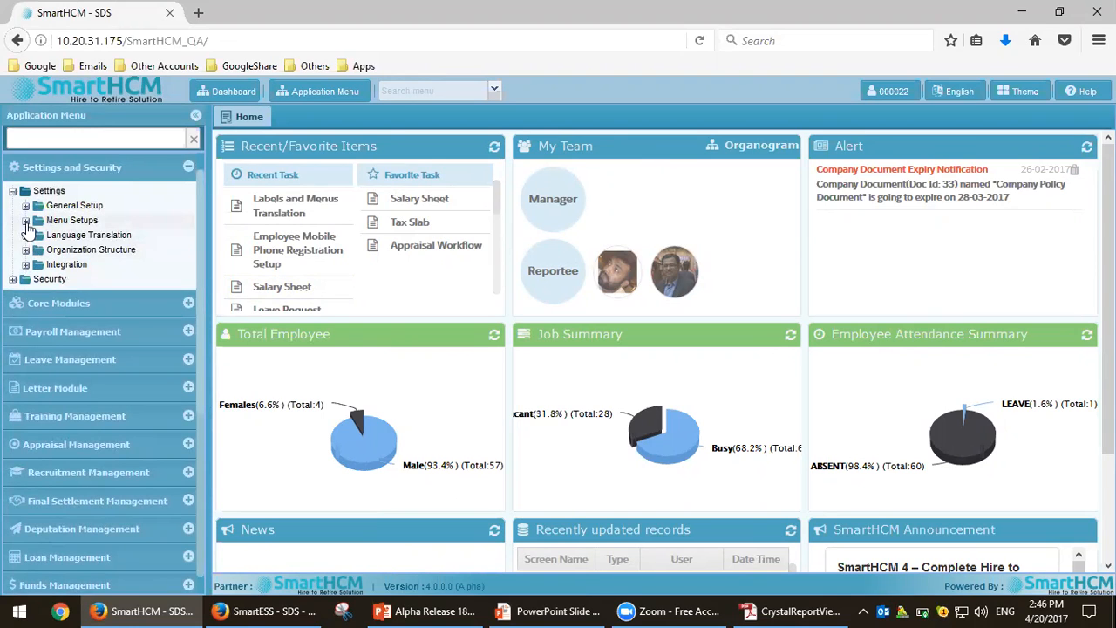
left_click(26, 220)
left_click(99, 250)
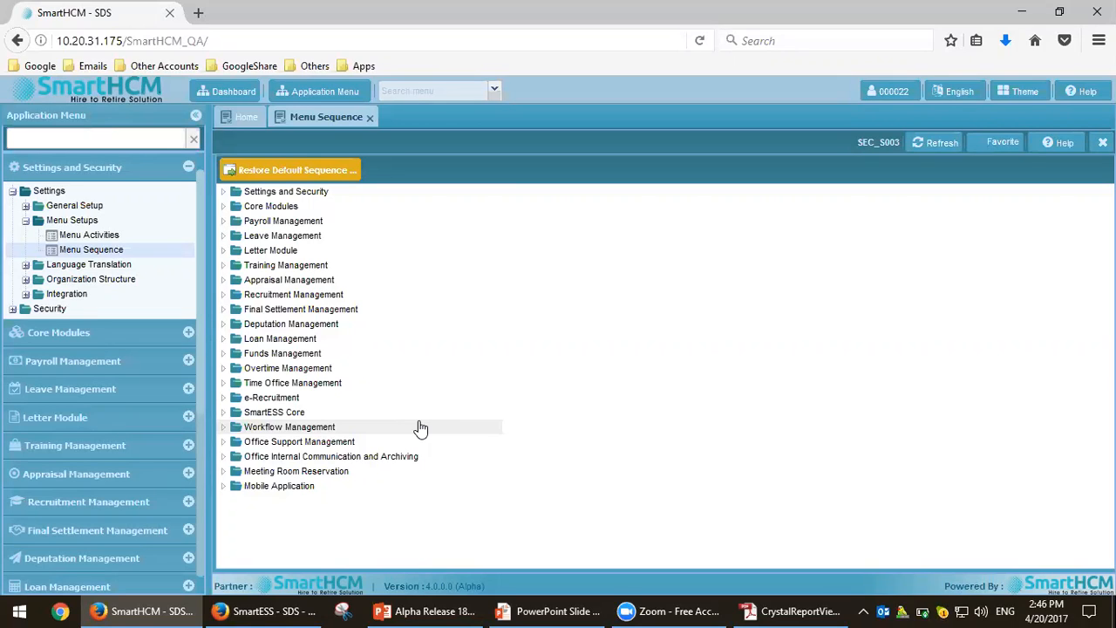
scroll(141, 385, "down", 3)
scroll(141, 385, "up", 3)
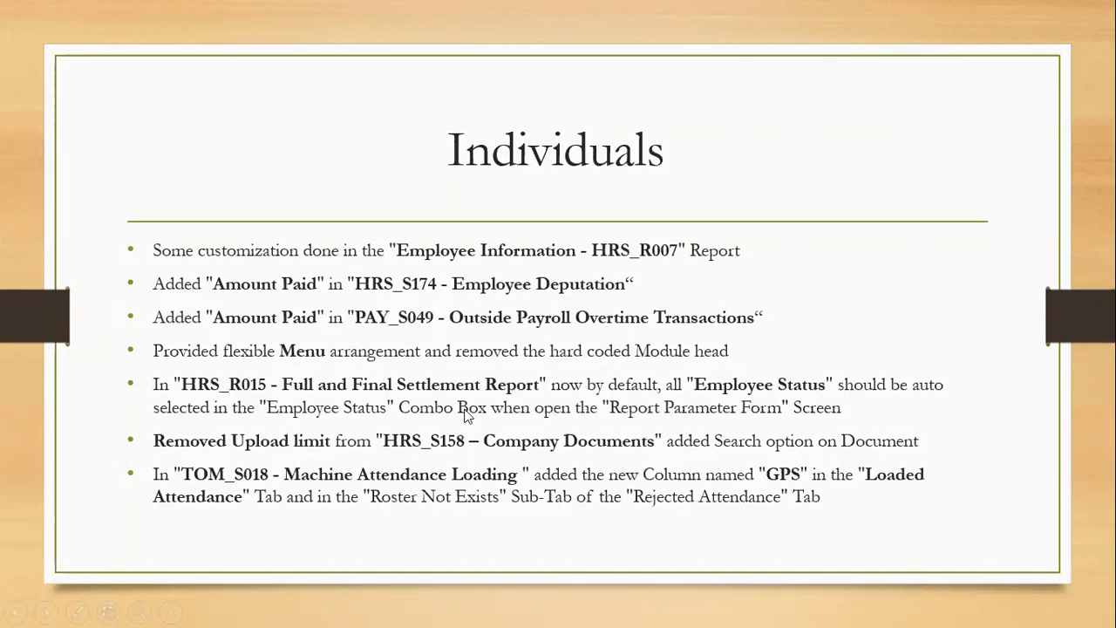
Return from the slideshow to SmartHCM, search the application menu for "final" and open the Full and Final Settlement Report
key("alt+Tab")
left_click(436, 93)
type("final")
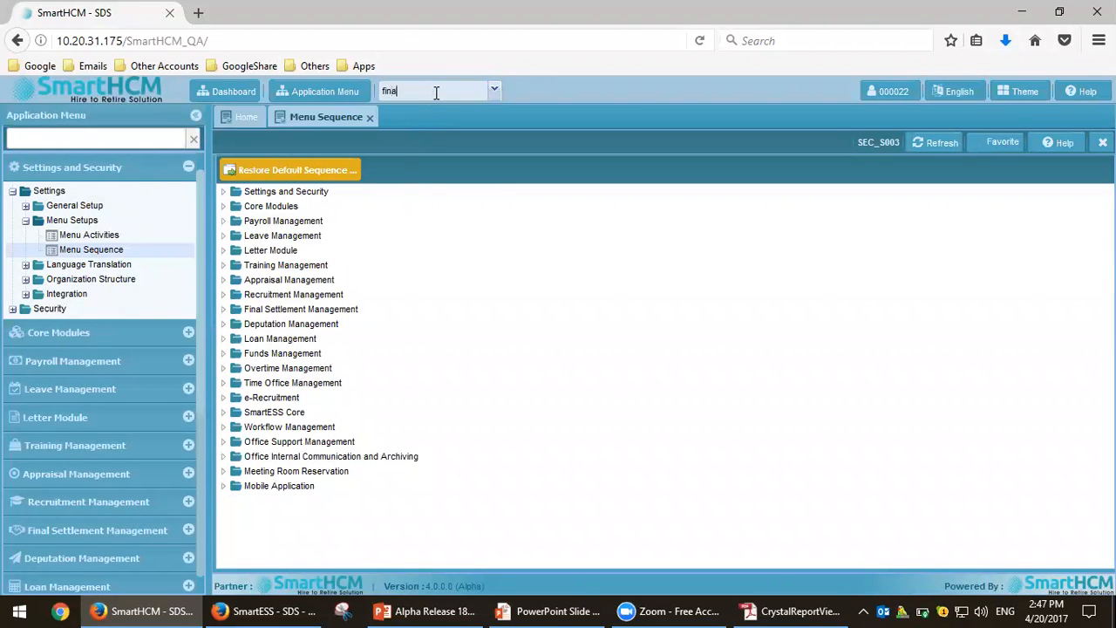
left_click(452, 126)
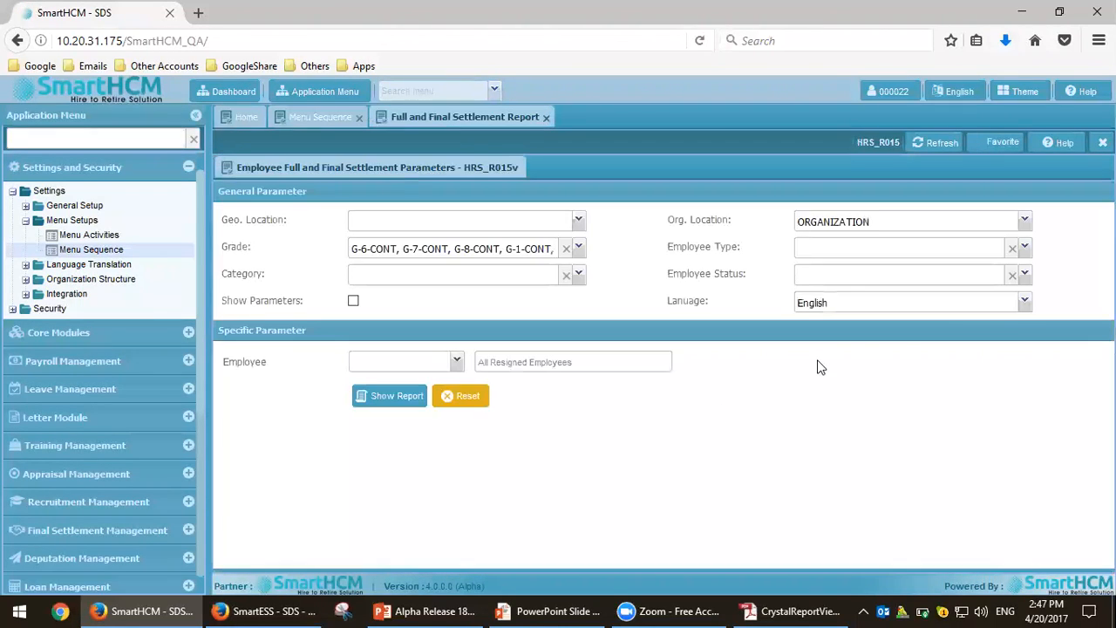
Examine the default selections in the Employee Status list of the Full and Final Settlement Report parameters, then close the list
left_click(1025, 276)
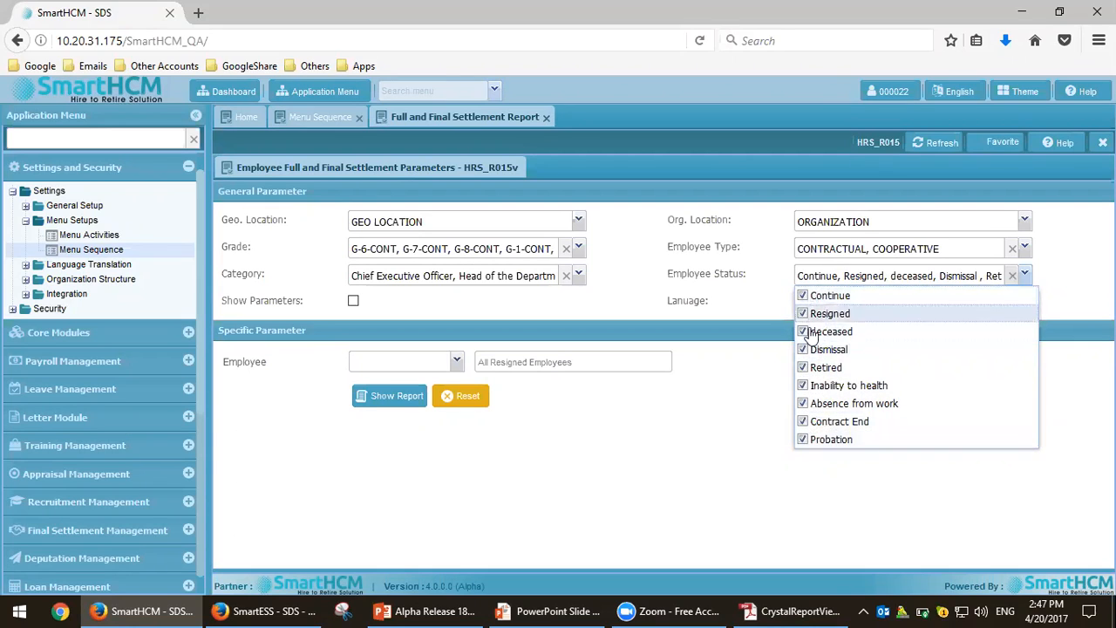
left_click(731, 460)
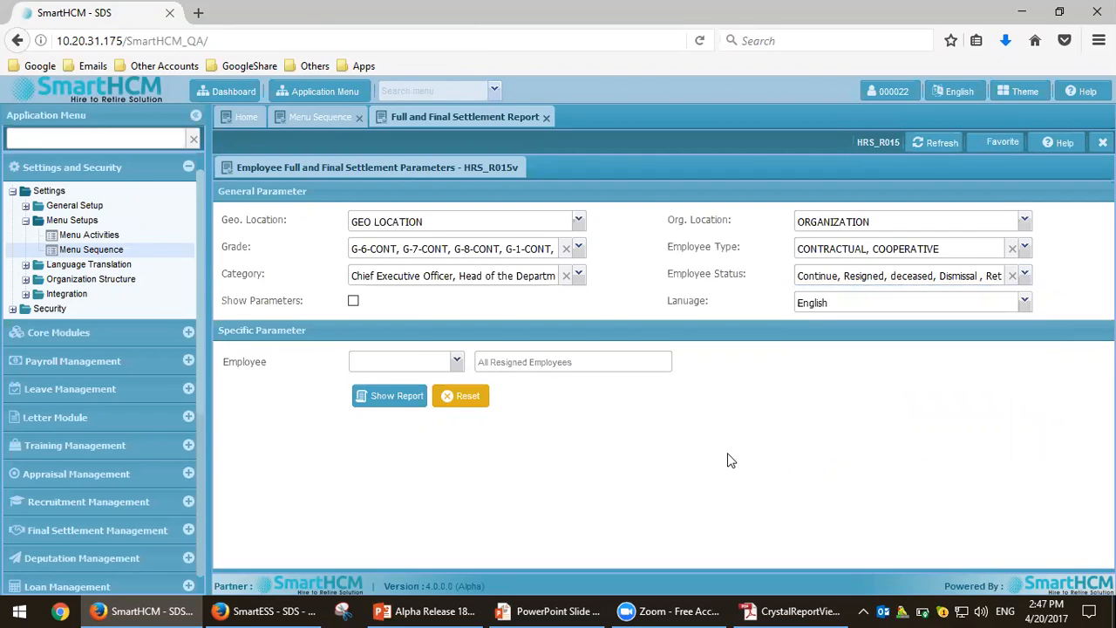
key("alt+Tab")
key("alt+Tab")
left_click(1025, 277)
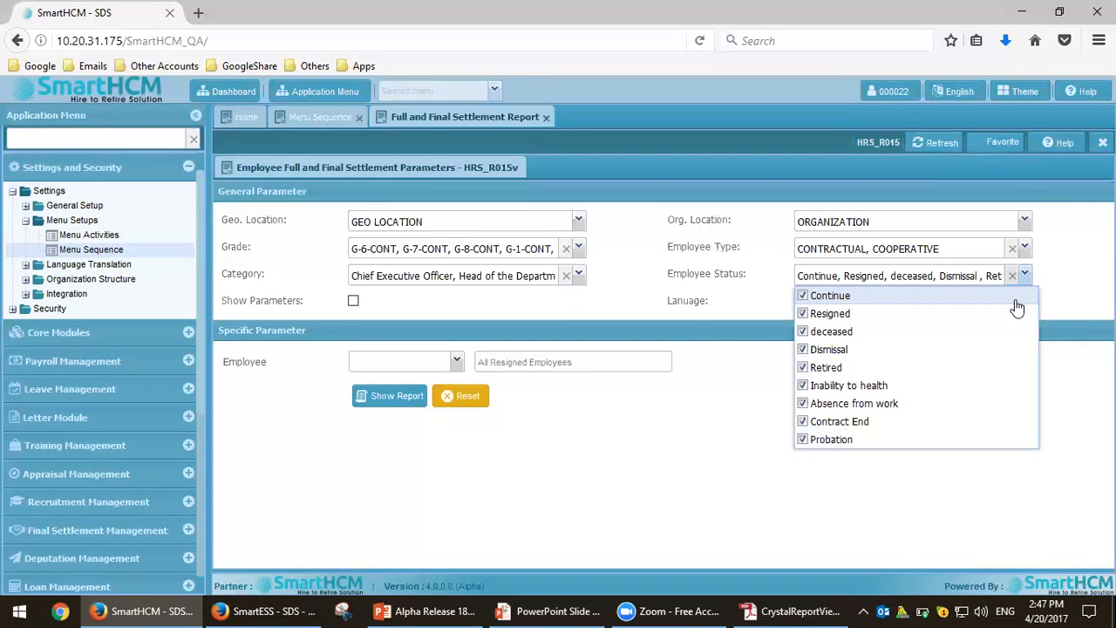
left_click(689, 437)
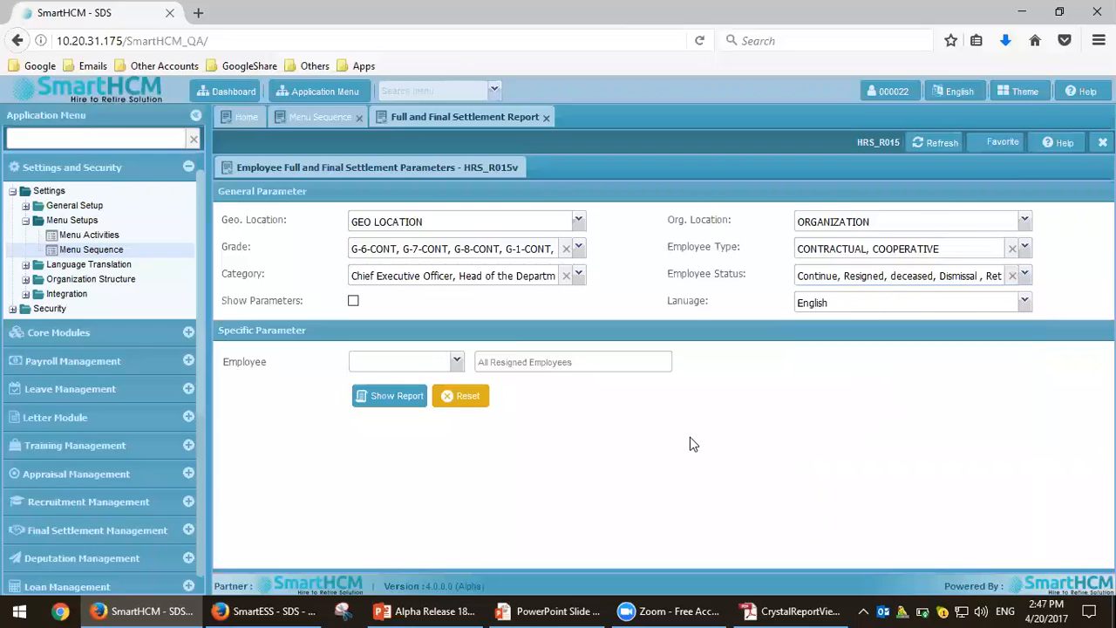